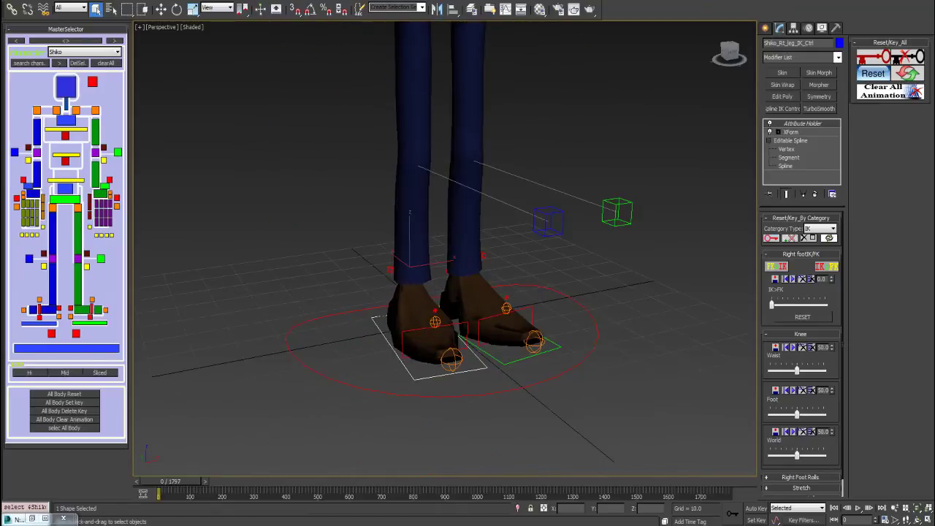
{"action": "scroll", "coordinate": [438, 344], "scroll_direction": "up", "scroll_amount": 2}
{"action": "scroll", "coordinate": [438, 343], "scroll_direction": "up", "scroll_amount": 2}
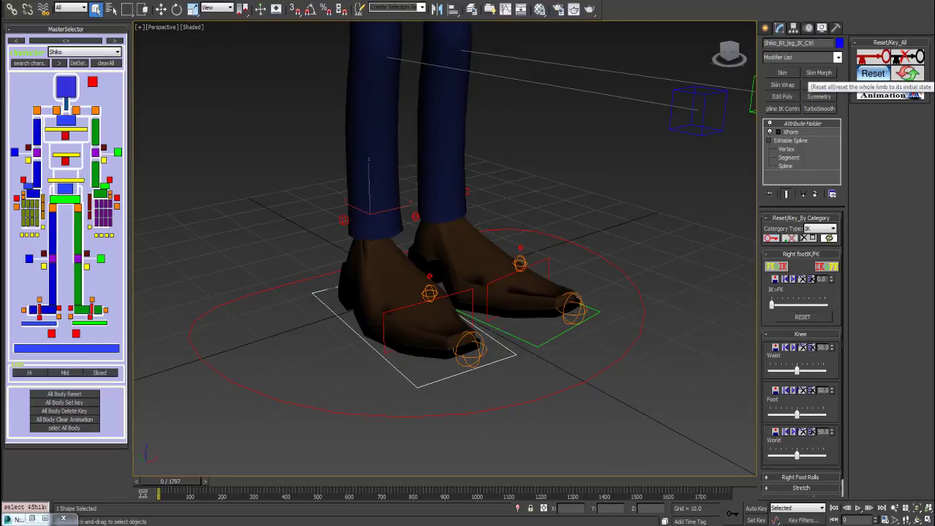
- Zoom in on the character's feet and orbit around the right foot's controls
{"action": "middle_click_drag", "start_coordinate": [439, 292], "coordinate": [354, 288], "text": "alt"}
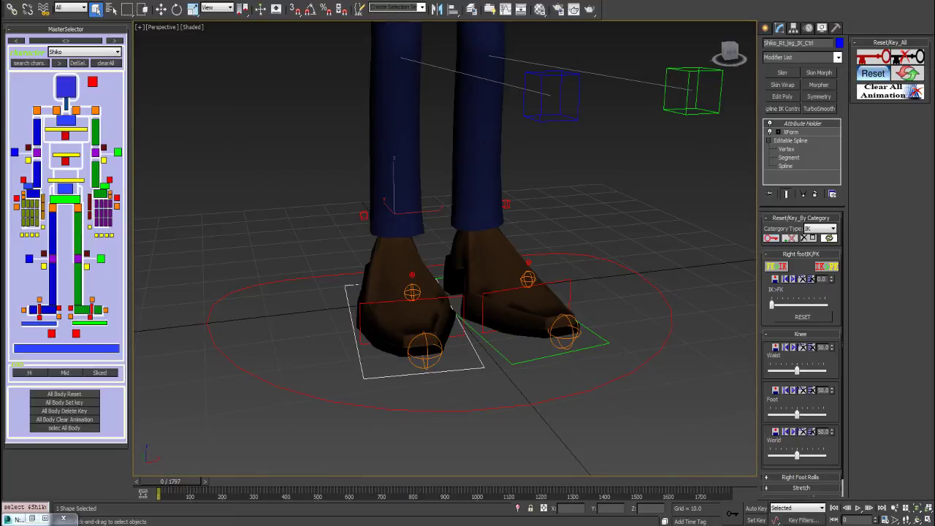
- Expand Right Foot Rolls, review its roll, bank and pivot sliders, then collapse it and Knee
{"action": "scroll", "coordinate": [803, 354], "scroll_direction": "down", "scroll_amount": 1}
{"action": "left_click", "coordinate": [801, 458]}
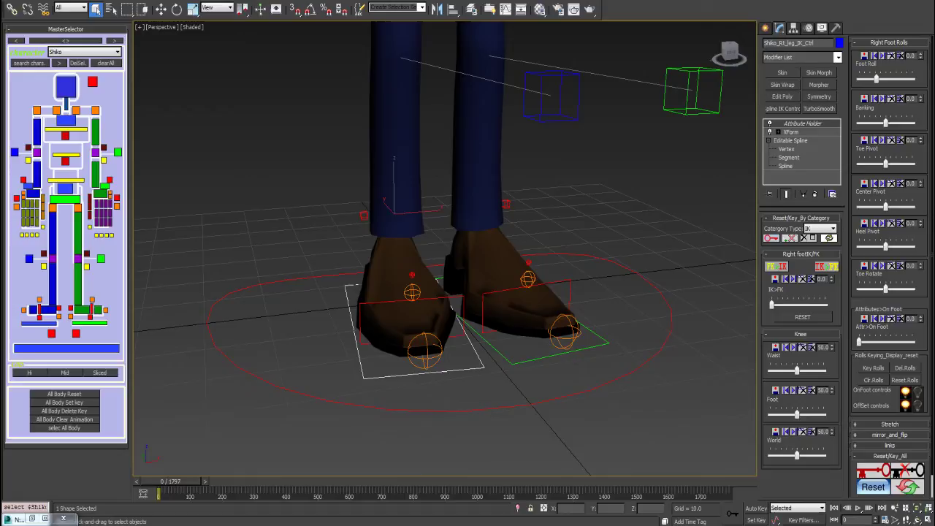
{"action": "scroll", "coordinate": [890, 293], "scroll_direction": "down", "scroll_amount": 1}
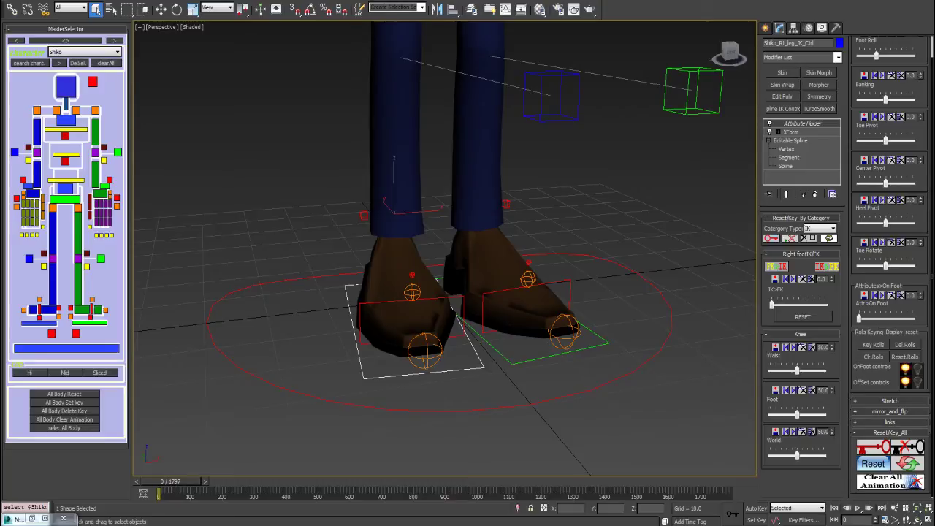
{"action": "scroll", "coordinate": [889, 219], "scroll_direction": "up", "scroll_amount": 1}
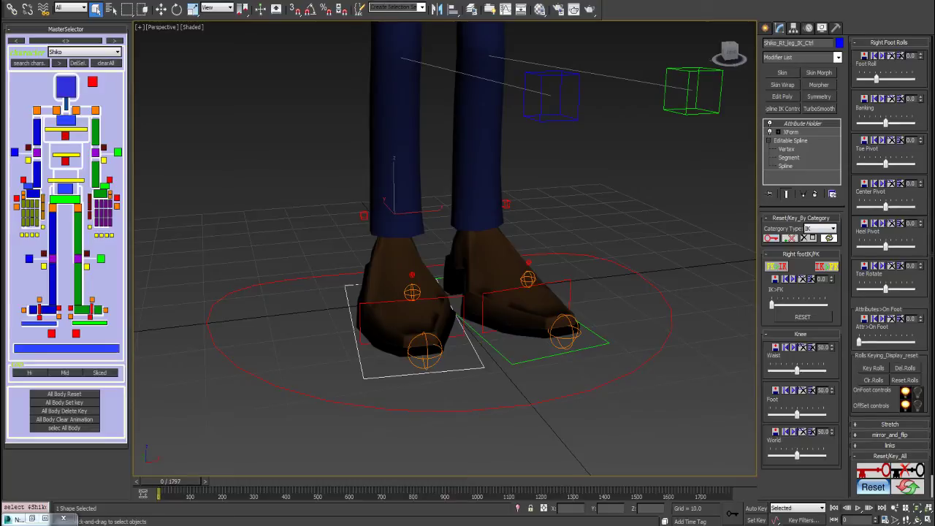
{"action": "left_click", "coordinate": [886, 44]}
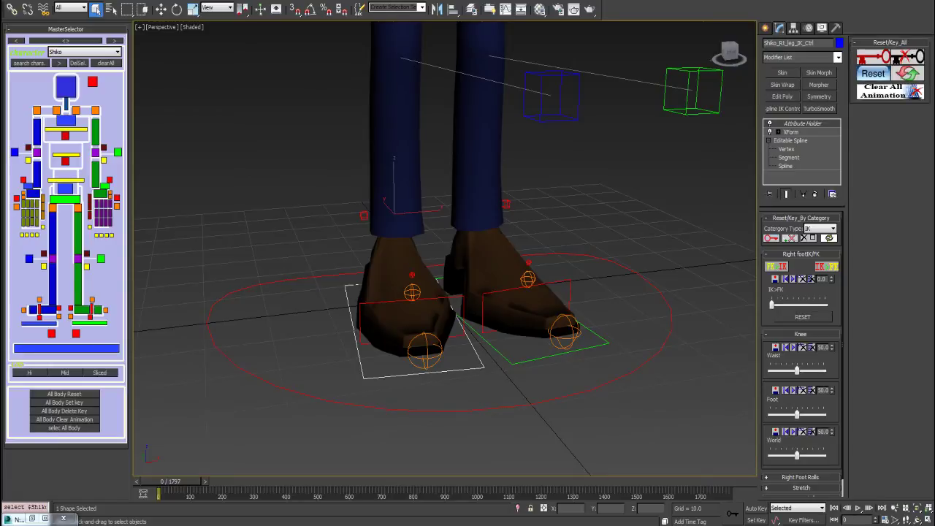
{"action": "left_click", "coordinate": [801, 334]}
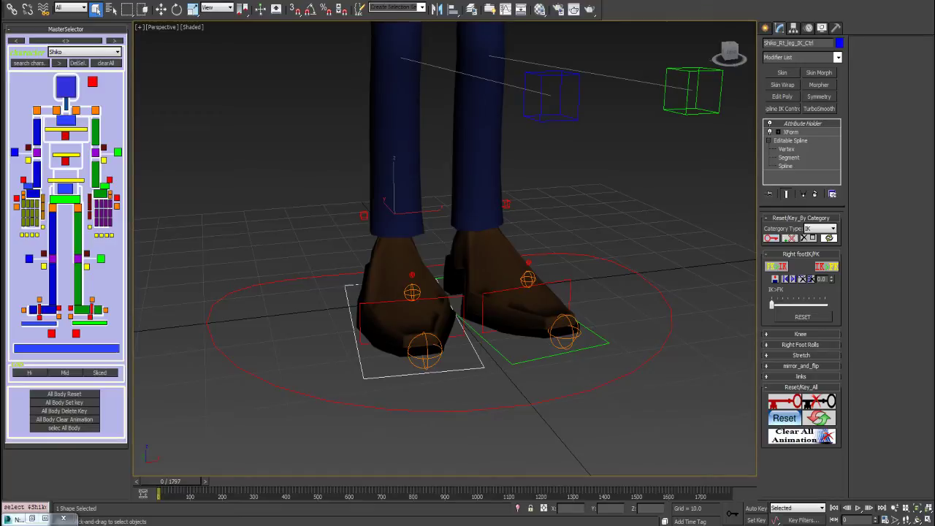
- Show the leg's Stretch rollout and select the right upper-arm FK ring
{"action": "left_click", "coordinate": [800, 355]}
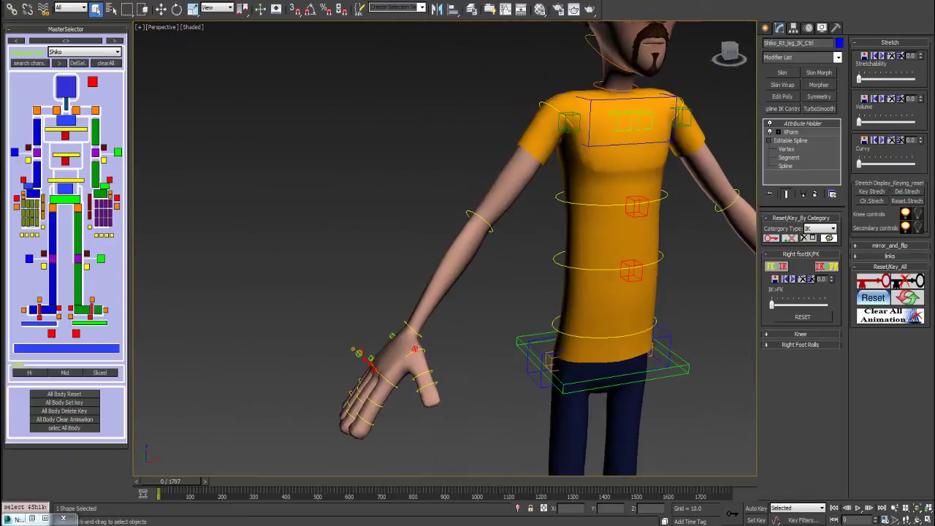
{"action": "left_click", "coordinate": [471, 203]}
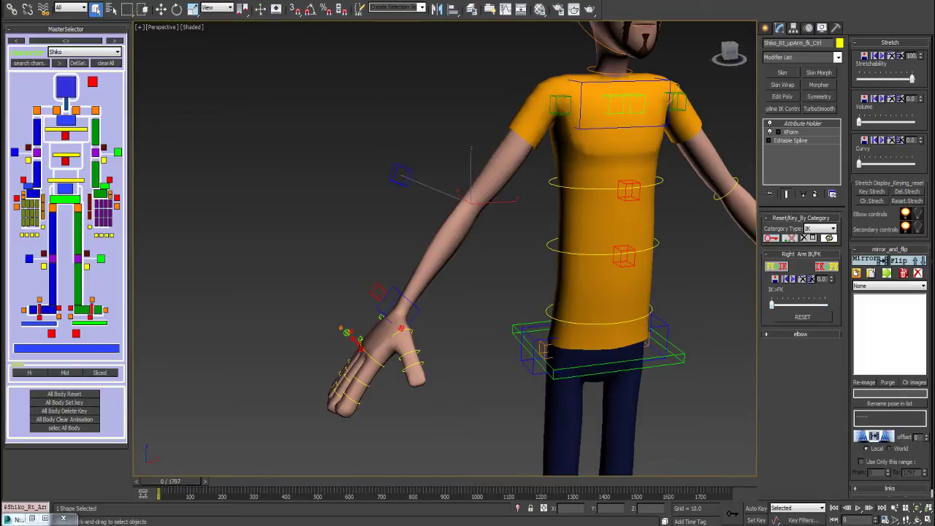
- Move the right wrist IK control far down-left to stretch the arm, raising Volume to about 43
{"action": "left_click", "coordinate": [391, 299]}
{"action": "right_click", "coordinate": [415, 317]}
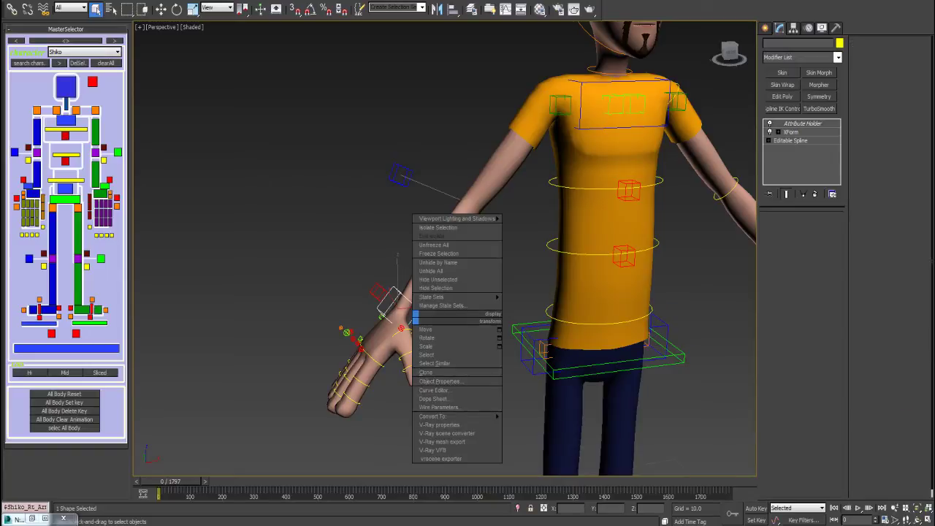
{"action": "left_click", "coordinate": [428, 330]}
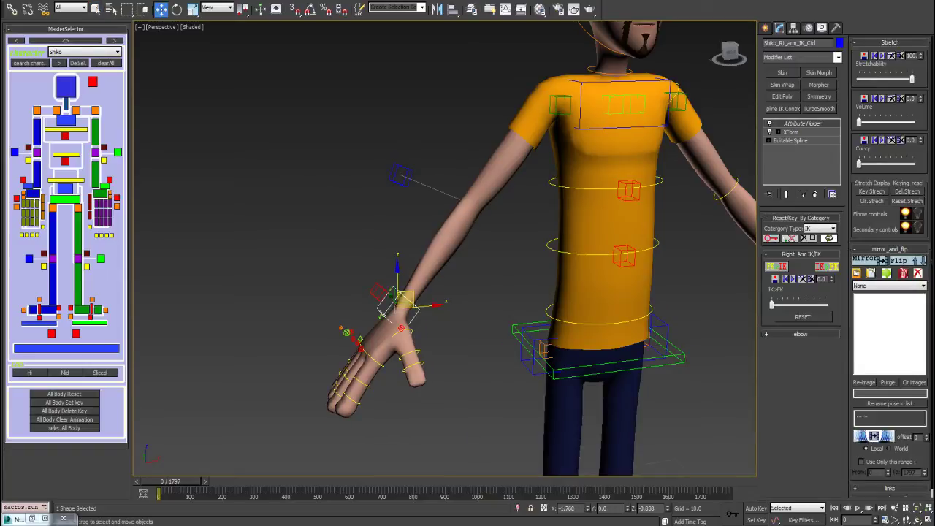
{"action": "left_click_drag", "start_coordinate": [404, 302], "coordinate": [161, 467]}
{"action": "mouse_move", "coordinate": [161, 467]}
{"action": "middle_mouse_down"}
{"action": "mouse_move", "coordinate": [278, 351]}
{"action": "mouse_move", "coordinate": [241, 412]}
{"action": "mouse_move", "coordinate": [232, 410]}
{"action": "middle_mouse_up"}
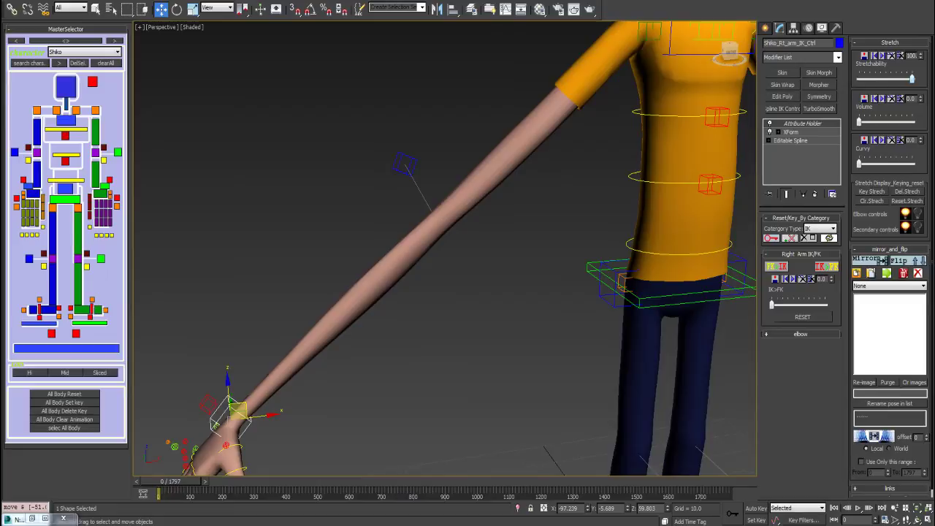
{"action": "left_click_drag", "start_coordinate": [859, 121], "coordinate": [882, 121]}
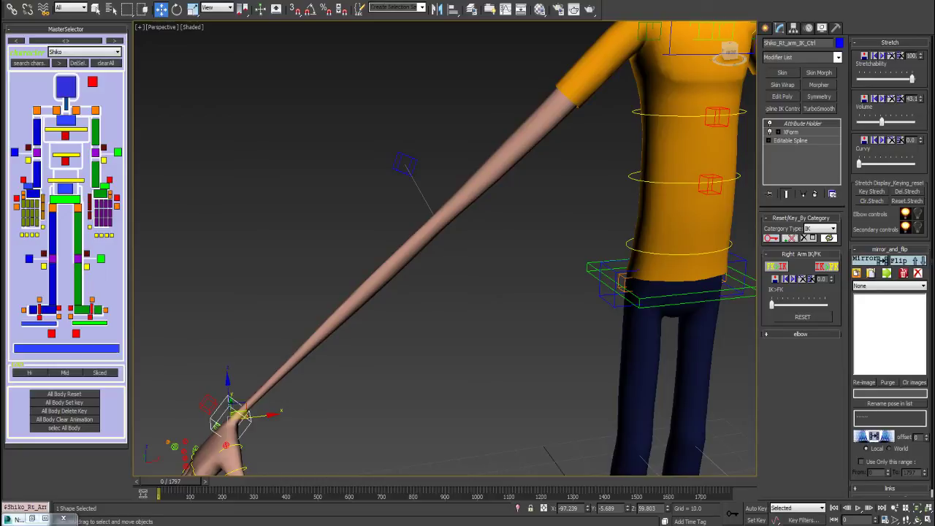
{"action": "mouse_move", "coordinate": [235, 411]}
{"action": "left_mouse_down"}
{"action": "mouse_move", "coordinate": [360, 308]}
{"action": "mouse_move", "coordinate": [501, 157]}
{"action": "mouse_move", "coordinate": [225, 357]}
{"action": "mouse_move", "coordinate": [133, 437]}
{"action": "mouse_move", "coordinate": [302, 313]}
{"action": "mouse_move", "coordinate": [192, 409]}
{"action": "mouse_move", "coordinate": [234, 411]}
{"action": "left_mouse_up"}
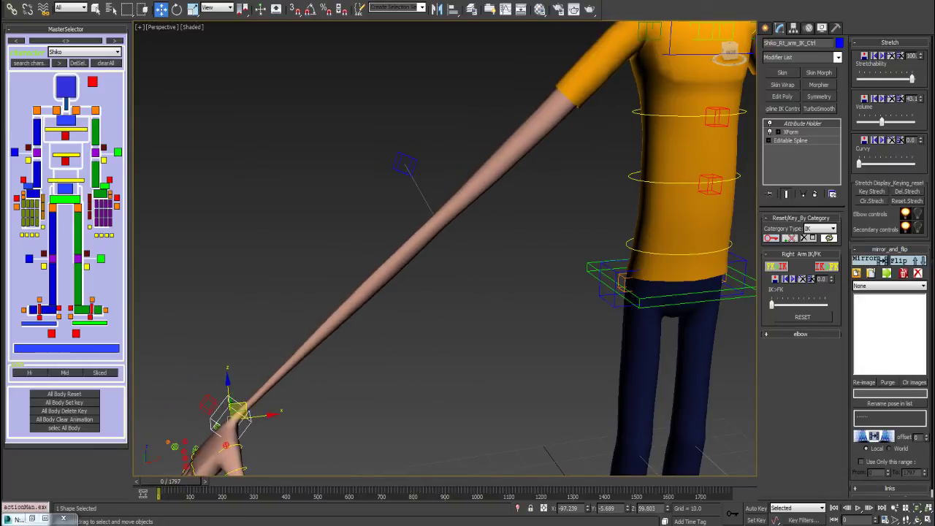
- Reset the arm's Volume to zero and adjust its Curvy amount
{"action": "right_click", "coordinate": [922, 98]}
{"action": "middle_click_drag", "start_coordinate": [439, 292], "coordinate": [449, 248]}
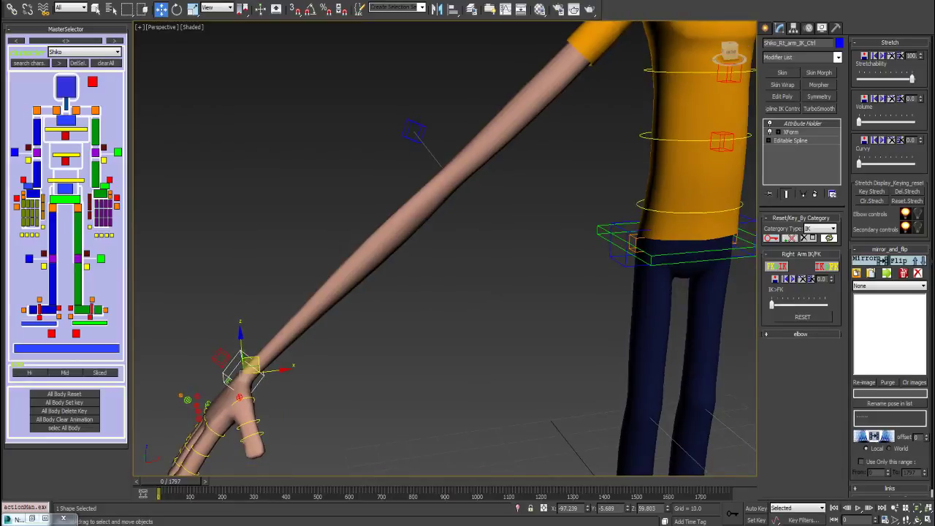
{"action": "left_click_drag", "start_coordinate": [859, 163], "coordinate": [862, 163]}
{"action": "middle_click_drag", "start_coordinate": [438, 256], "coordinate": [453, 263], "text": "alt"}
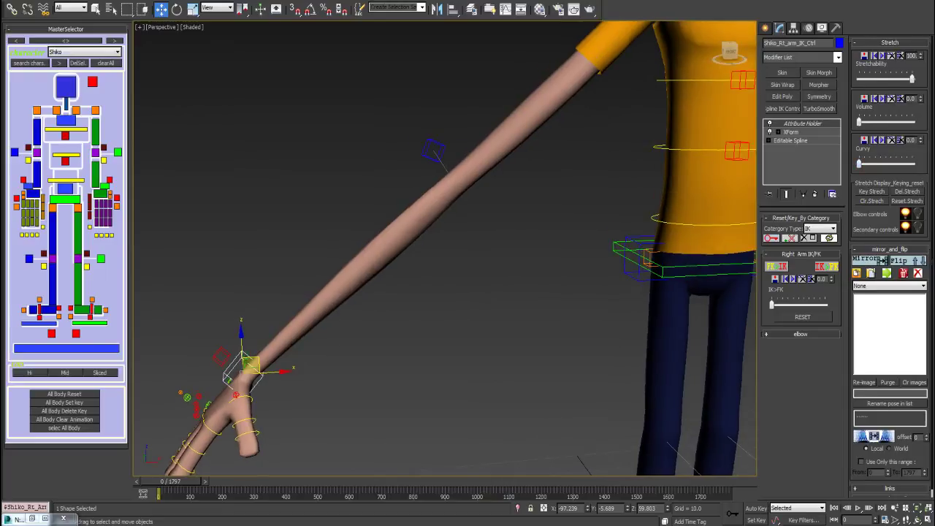
{"action": "left_click_drag", "start_coordinate": [884, 260], "coordinate": [884, 53]}
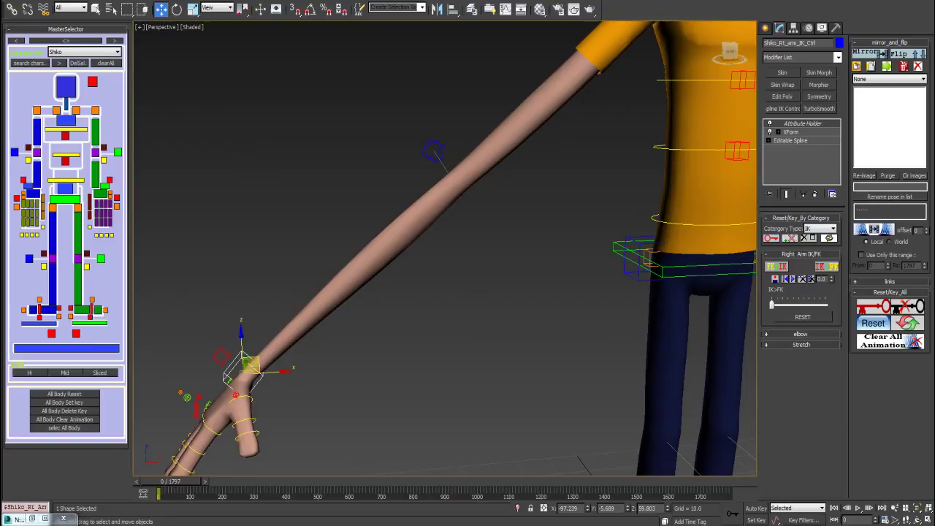
- Zoom out and orbit the viewport back to a close view of the feet
{"action": "scroll", "coordinate": [444, 248], "scroll_direction": "down", "scroll_amount": 5}
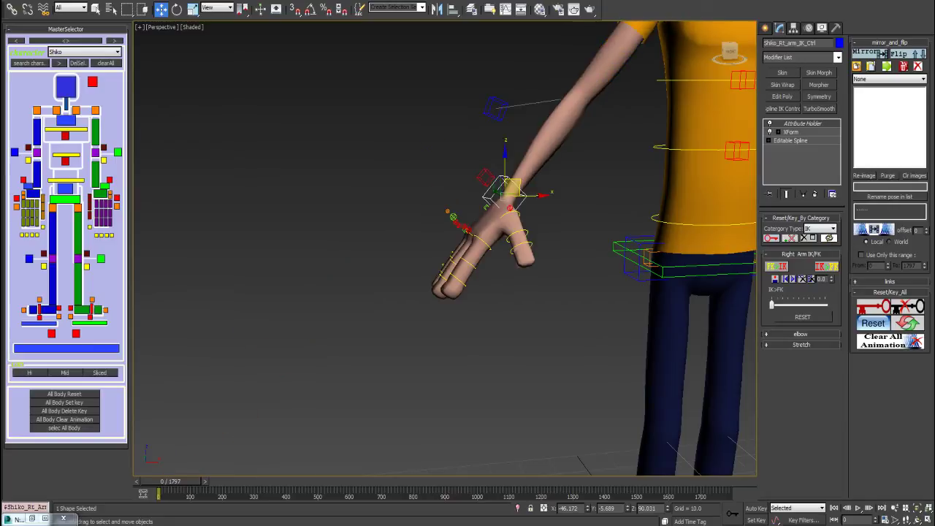
{"action": "scroll", "coordinate": [444, 249], "scroll_direction": "up", "scroll_amount": 2}
{"action": "scroll", "coordinate": [444, 248], "scroll_direction": "up", "scroll_amount": 3}
{"action": "scroll", "coordinate": [444, 248], "scroll_direction": "up", "scroll_amount": 2}
{"action": "scroll", "coordinate": [444, 249], "scroll_direction": "down", "scroll_amount": 1}
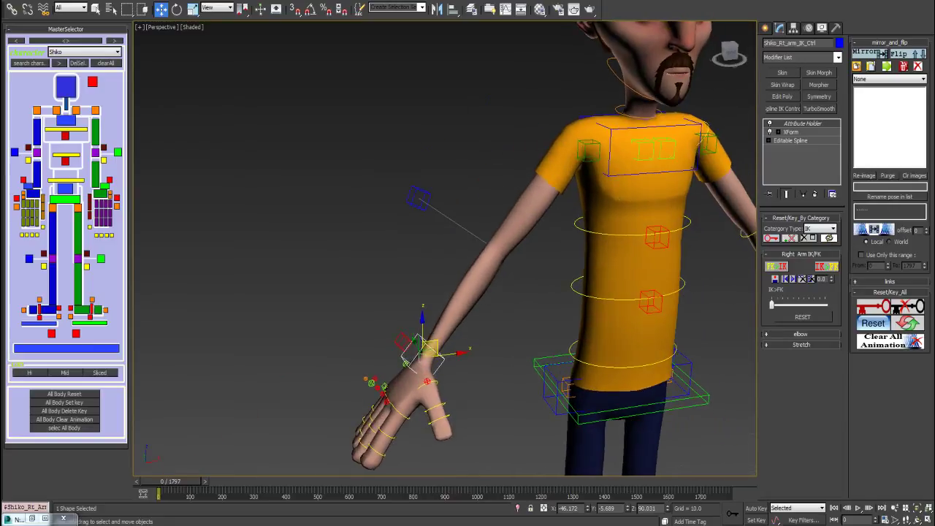
{"action": "scroll", "coordinate": [445, 248], "scroll_direction": "down", "scroll_amount": 1}
{"action": "scroll", "coordinate": [444, 249], "scroll_direction": "down", "scroll_amount": 3}
{"action": "middle_click_drag", "start_coordinate": [444, 248], "coordinate": [444, 205], "text": "alt"}
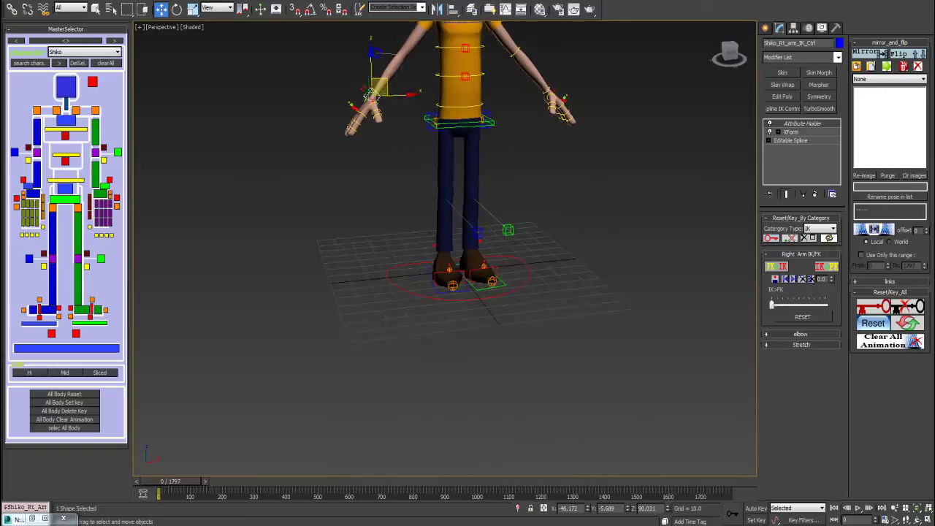
{"action": "scroll", "coordinate": [444, 248], "scroll_direction": "up", "scroll_amount": 3}
{"action": "mouse_move", "coordinate": [444, 249]}
{"action": "middle_mouse_down", "text": "alt"}
{"action": "mouse_move", "coordinate": [482, 237]}
{"action": "mouse_move", "coordinate": [444, 322]}
{"action": "mouse_move", "coordinate": [445, 380]}
{"action": "middle_mouse_up", "text": "alt"}
- Raise the waist control to stretch the legs, then undo it back to standing
{"action": "left_click", "coordinate": [307, 172]}
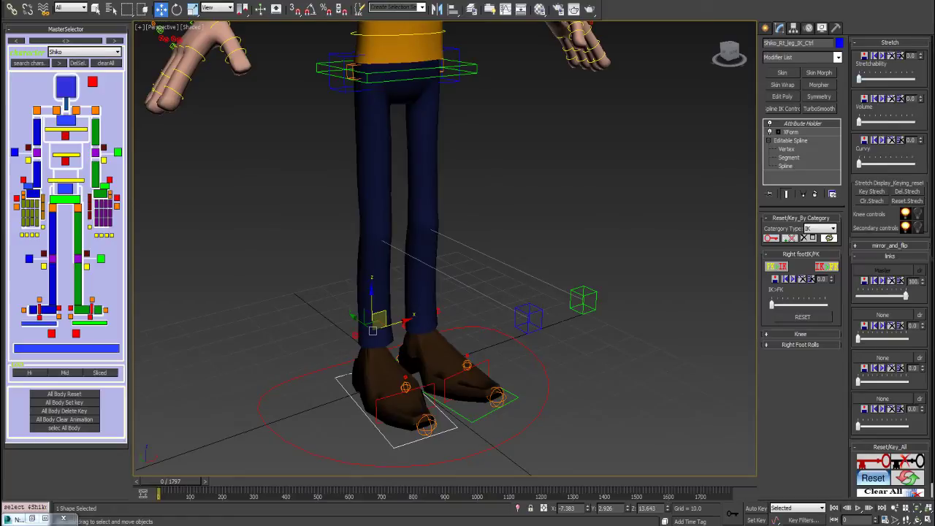
{"action": "middle_click_drag", "start_coordinate": [445, 249], "coordinate": [491, 356]}
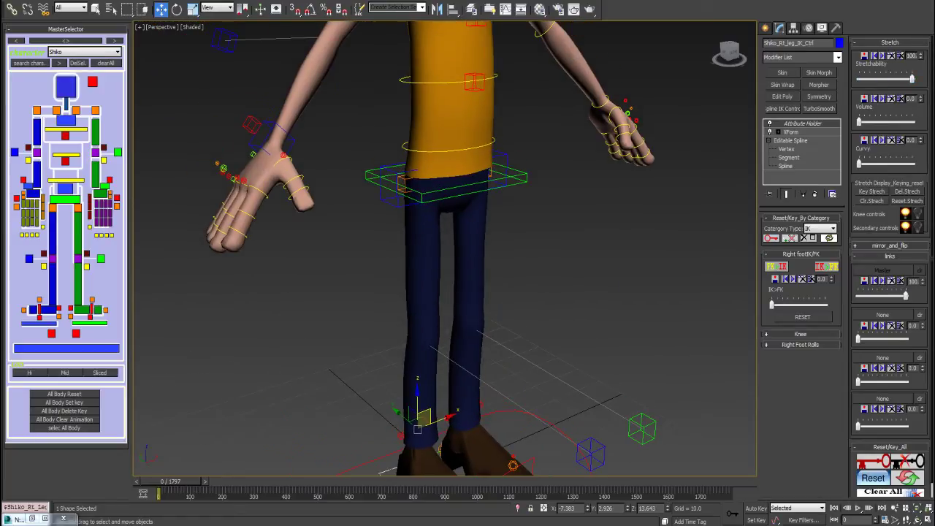
{"action": "left_click", "coordinate": [65, 198]}
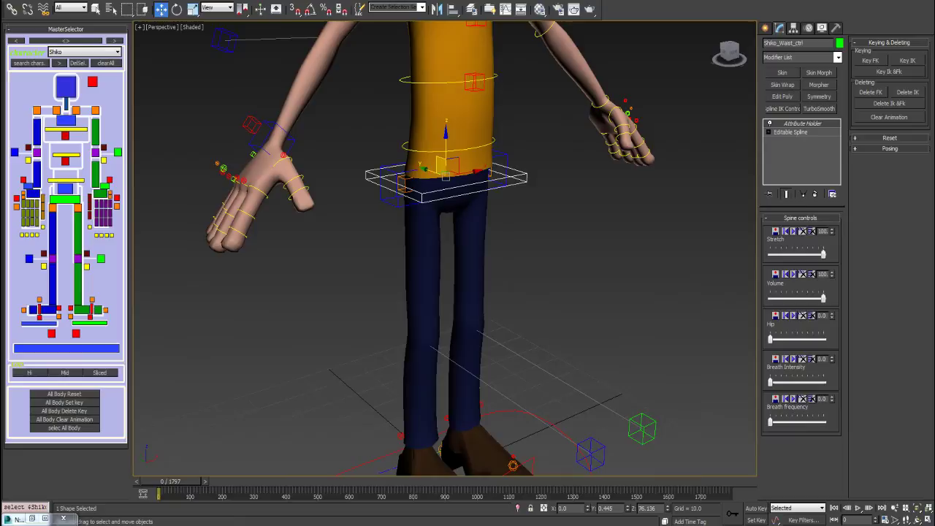
{"action": "mouse_move", "coordinate": [444, 165]}
{"action": "left_mouse_down"}
{"action": "mouse_move", "coordinate": [395, 30]}
{"action": "mouse_move", "coordinate": [411, 79]}
{"action": "left_mouse_up"}
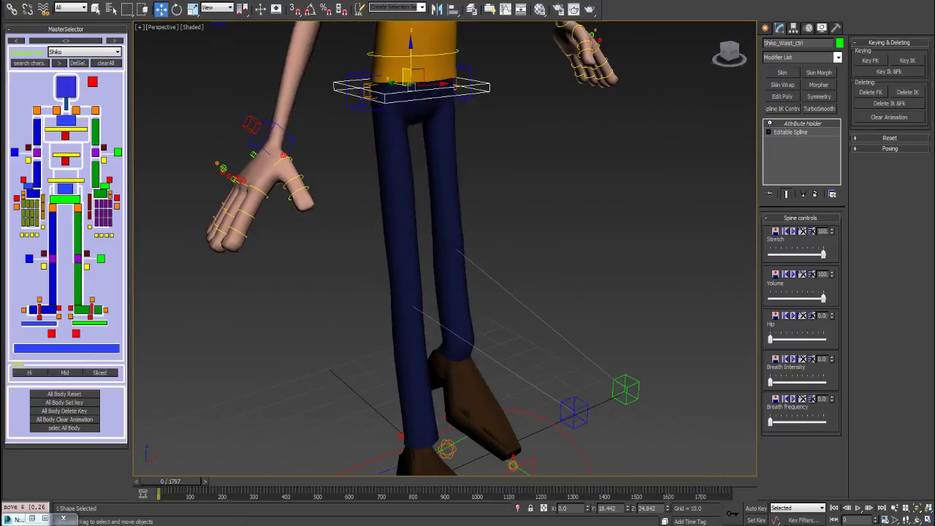
{"action": "key", "text": "ctrl+z"}
{"action": "key", "text": "ctrl+z"}
- Reselect the right leg IK control and pan and zoom up to the hip control
{"action": "middle_click_drag", "start_coordinate": [410, 78], "coordinate": [426, 69], "text": "alt"}
{"action": "left_click", "coordinate": [365, 382]}
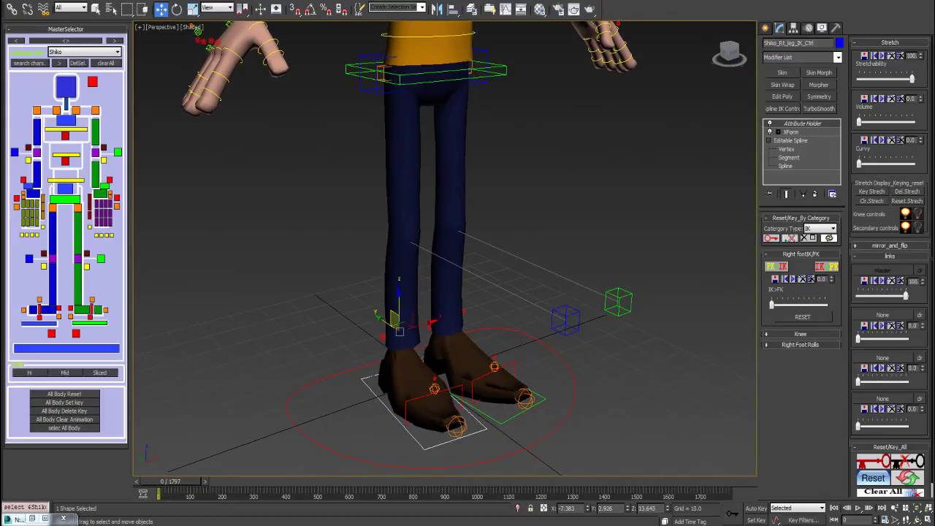
{"action": "scroll", "coordinate": [891, 292], "scroll_direction": "down", "scroll_amount": 1}
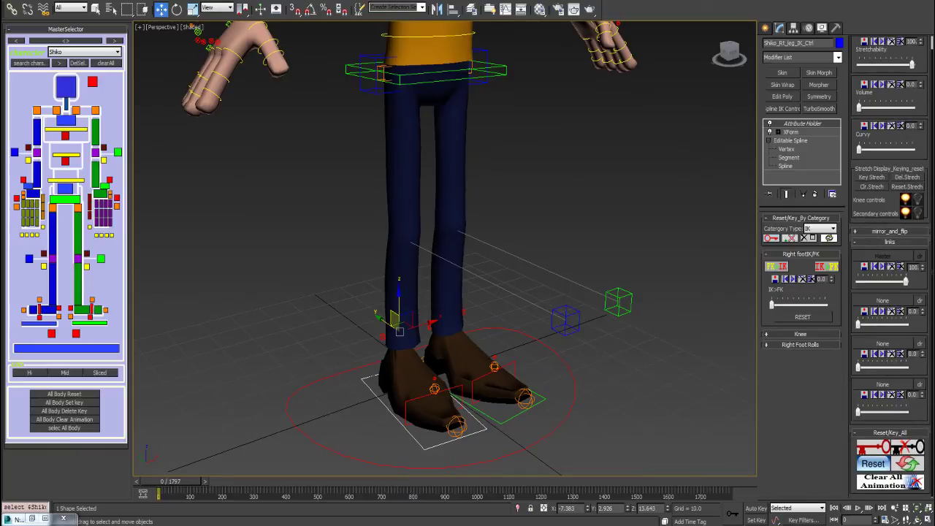
{"action": "middle_click_drag", "start_coordinate": [445, 182], "coordinate": [446, 438]}
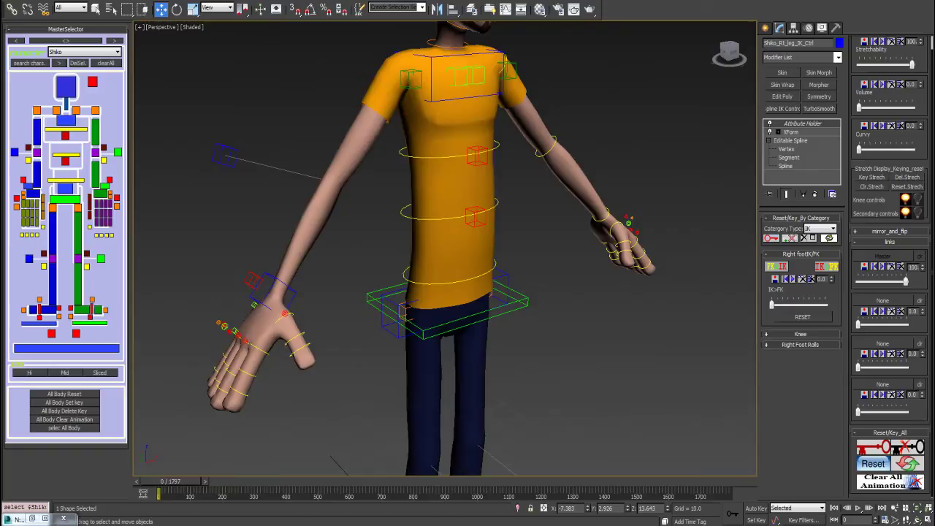
{"action": "scroll", "coordinate": [468, 299], "scroll_direction": "up", "scroll_amount": 3}
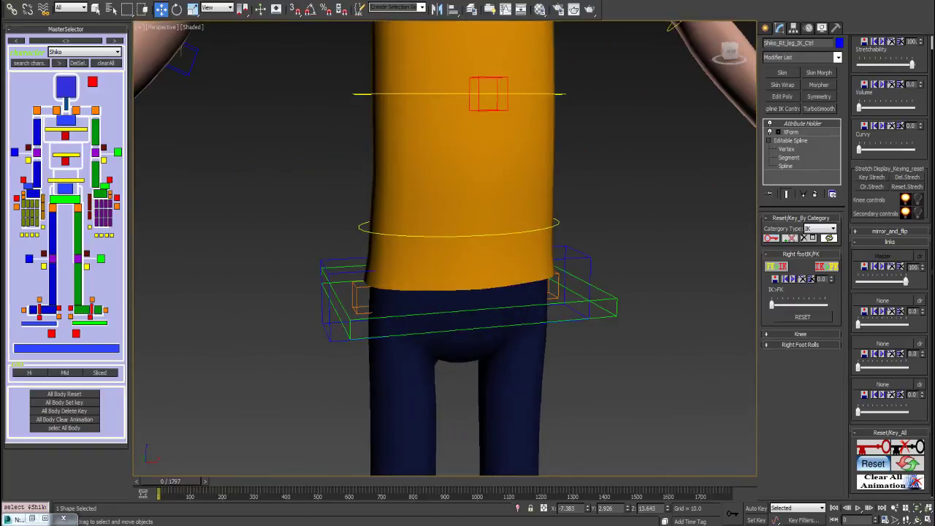
- Zero the hip's spine Stretch, pull the hip down, then move the waist control down
{"action": "left_click", "coordinate": [457, 288]}
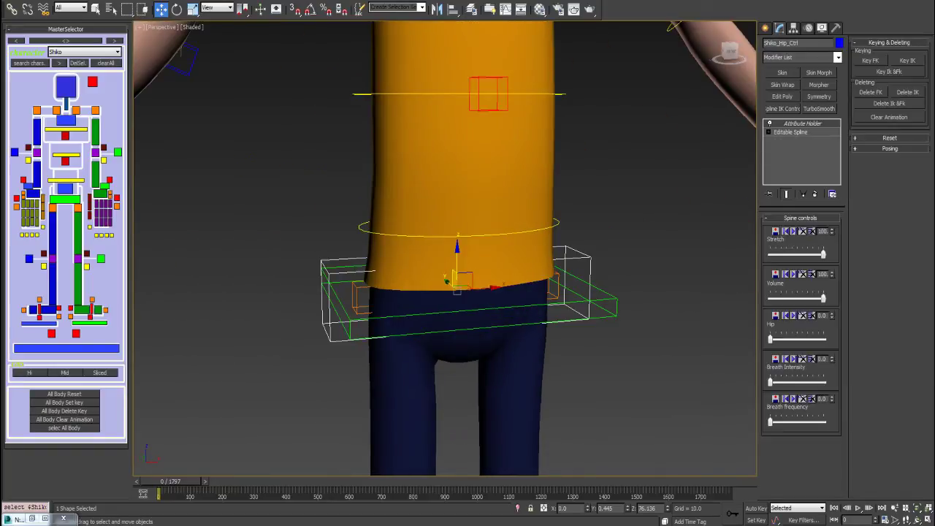
{"action": "scroll", "coordinate": [521, 246], "scroll_direction": "down", "scroll_amount": 3}
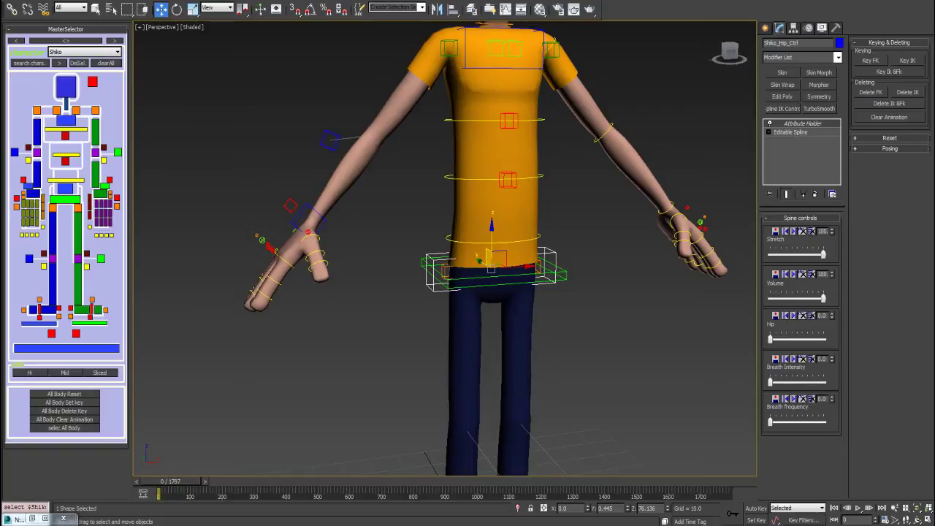
{"action": "right_click", "coordinate": [824, 231]}
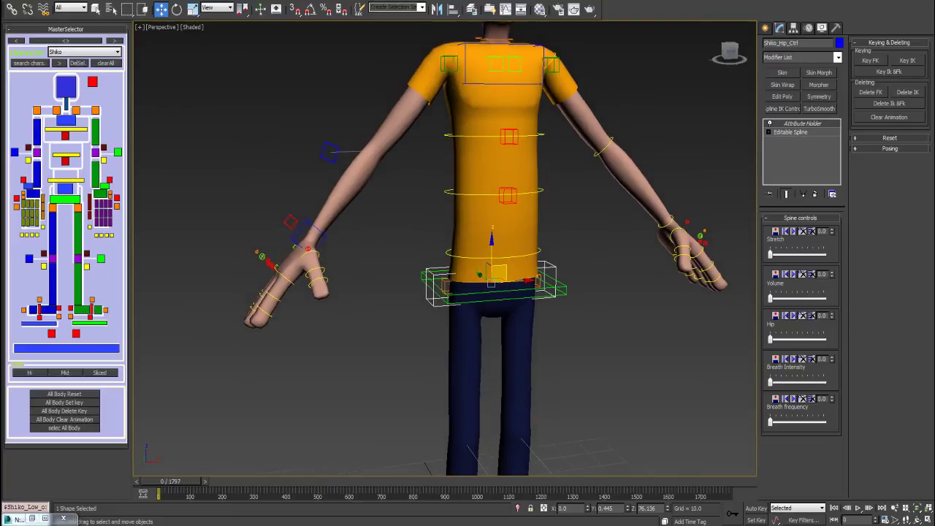
{"action": "mouse_move", "coordinate": [491, 277]}
{"action": "left_mouse_down"}
{"action": "mouse_move", "coordinate": [475, 301]}
{"action": "mouse_move", "coordinate": [484, 312]}
{"action": "mouse_move", "coordinate": [477, 307]}
{"action": "mouse_move", "coordinate": [488, 242]}
{"action": "mouse_move", "coordinate": [479, 329]}
{"action": "mouse_move", "coordinate": [491, 314]}
{"action": "mouse_move", "coordinate": [475, 284]}
{"action": "mouse_move", "coordinate": [476, 310]}
{"action": "mouse_move", "coordinate": [511, 322]}
{"action": "mouse_move", "coordinate": [494, 279]}
{"action": "left_mouse_up"}
{"action": "left_click", "coordinate": [65, 198]}
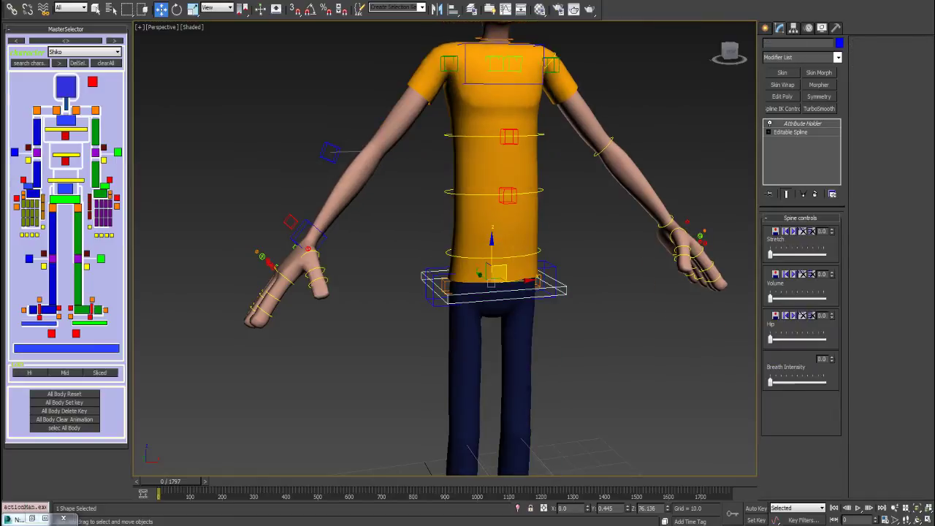
{"action": "mouse_move", "coordinate": [497, 274]}
{"action": "left_mouse_down"}
{"action": "mouse_move", "coordinate": [509, 309]}
{"action": "mouse_move", "coordinate": [484, 319]}
{"action": "mouse_move", "coordinate": [499, 272]}
{"action": "left_mouse_up"}
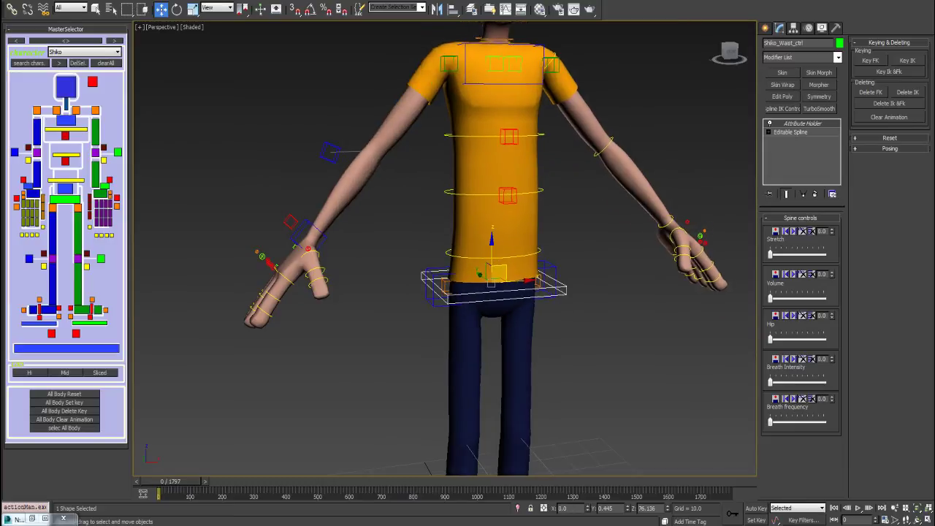
- Rotate Shiko_Hip_Ctrl about 15 degrees on Y and raise its spine Hip value to about 44
{"action": "left_click", "coordinate": [65, 188]}
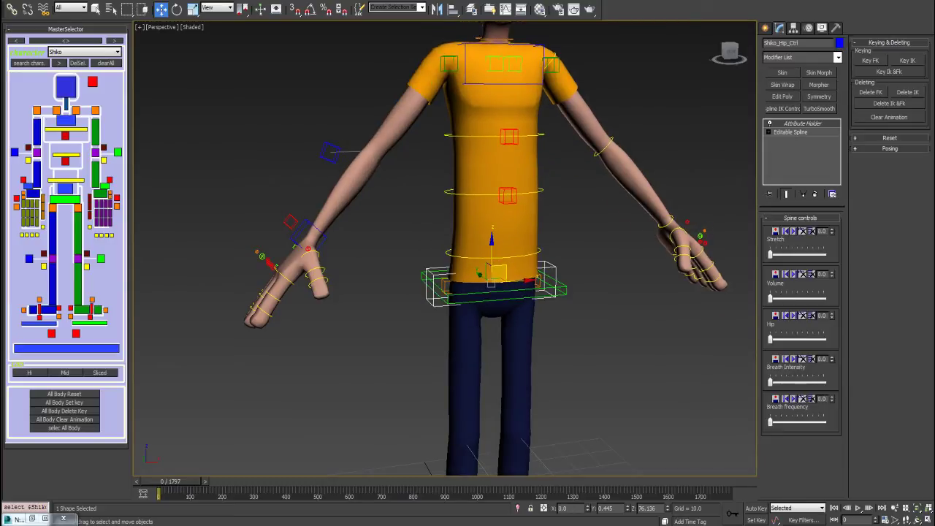
{"action": "key", "text": "e"}
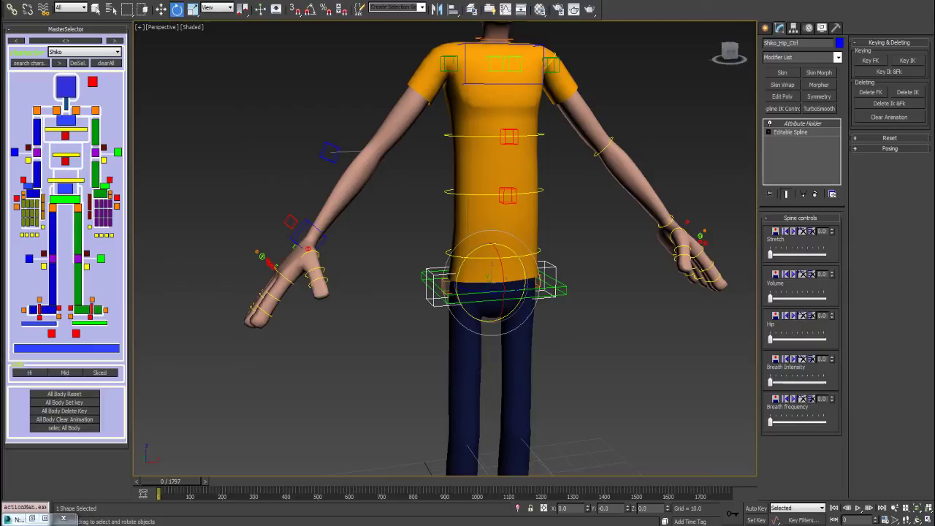
{"action": "mouse_move", "coordinate": [474, 252]}
{"action": "left_mouse_down"}
{"action": "mouse_move", "coordinate": [477, 286]}
{"action": "mouse_move", "coordinate": [476, 266]}
{"action": "left_mouse_up"}
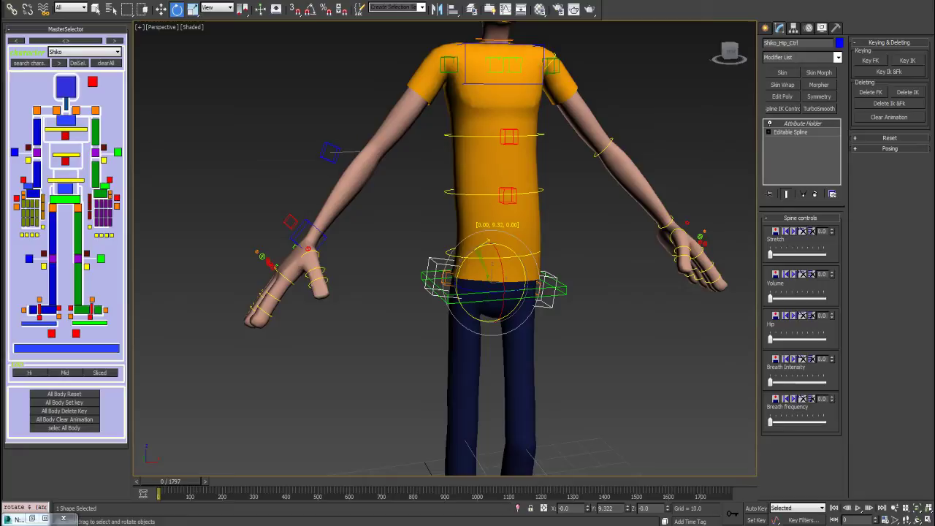
{"action": "right_click", "coordinate": [625, 507]}
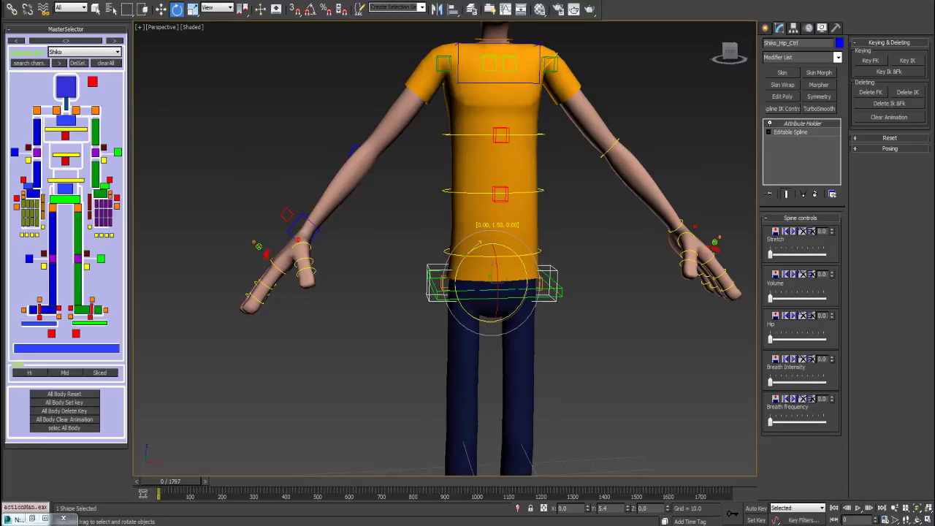
{"action": "left_click_drag", "start_coordinate": [491, 252], "coordinate": [475, 244]}
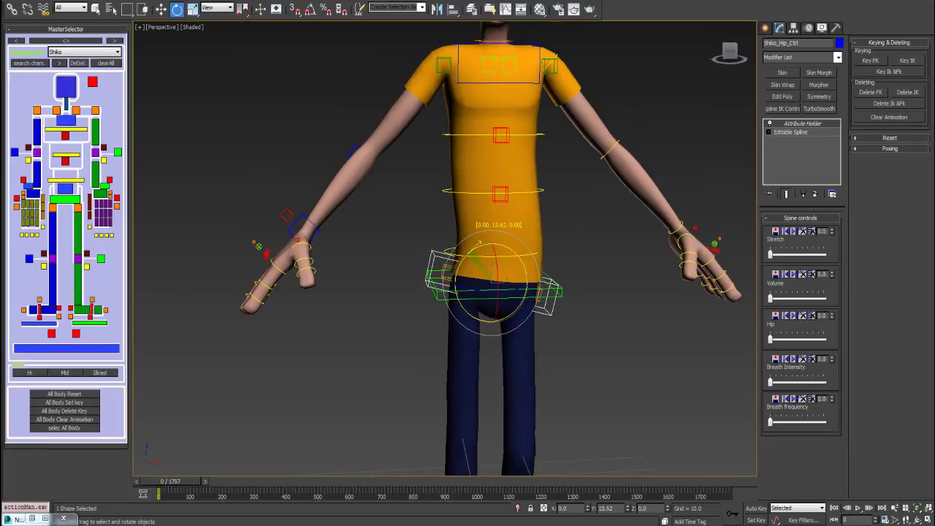
{"action": "left_click_drag", "start_coordinate": [479, 246], "coordinate": [480, 244]}
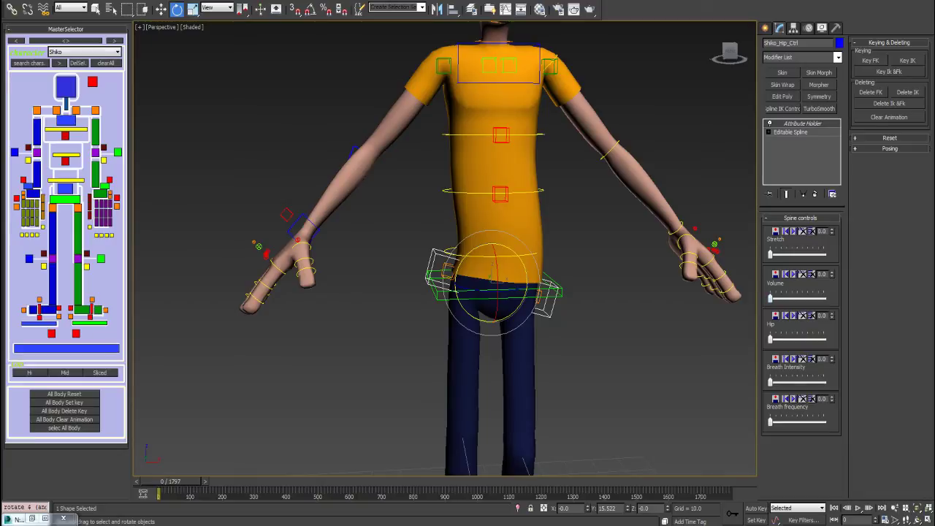
{"action": "left_click_drag", "start_coordinate": [771, 339], "coordinate": [795, 339]}
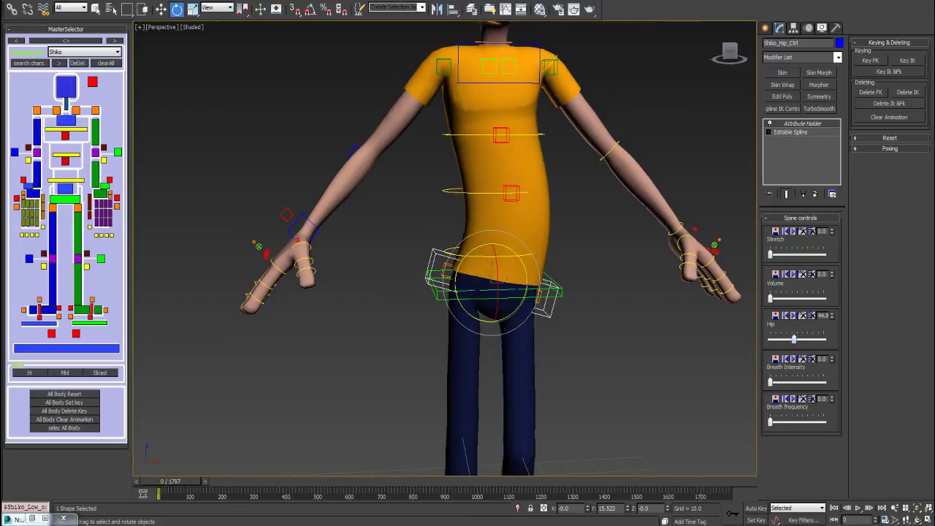
- Rotate the hip back toward level, then tilt the chest control and undo it
{"action": "mouse_move", "coordinate": [478, 252]}
{"action": "left_mouse_down"}
{"action": "mouse_move", "coordinate": [460, 256]}
{"action": "mouse_move", "coordinate": [478, 256]}
{"action": "left_mouse_up"}
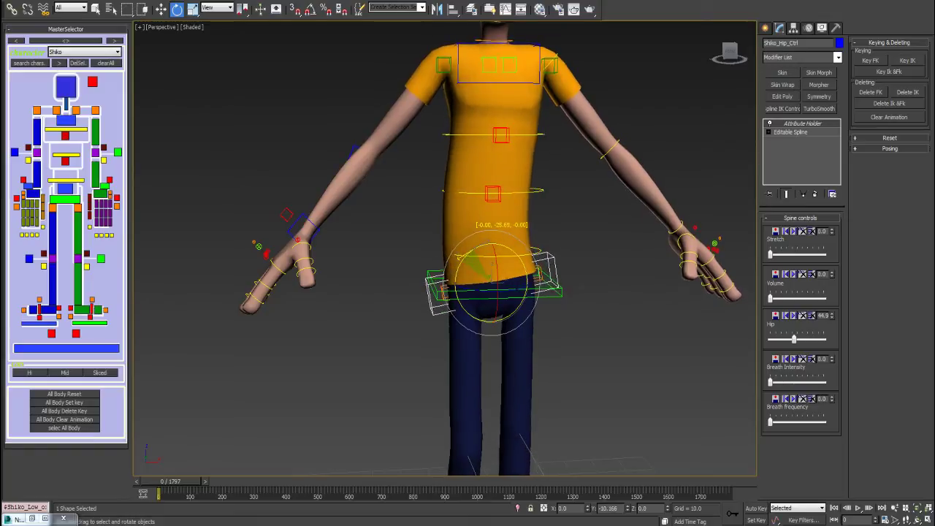
{"action": "left_click", "coordinate": [499, 64]}
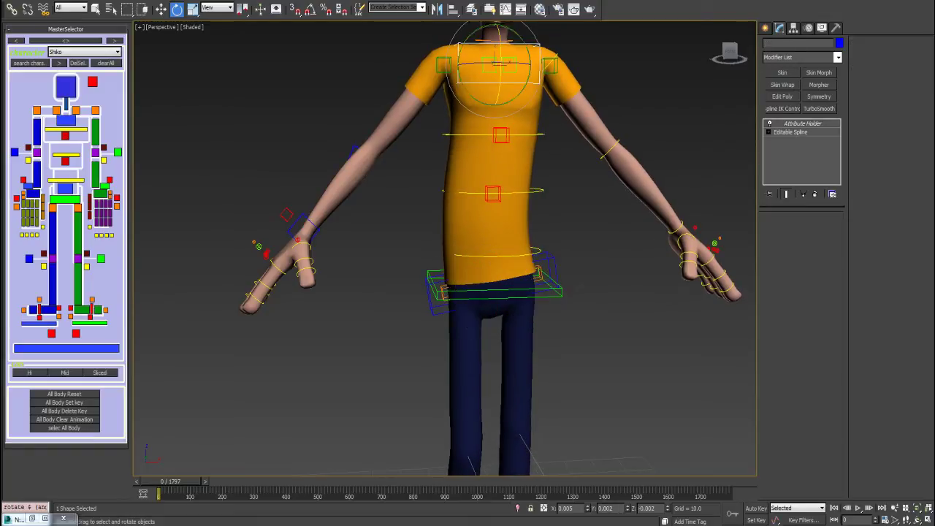
{"action": "mouse_move", "coordinate": [499, 64]}
{"action": "left_mouse_down"}
{"action": "mouse_move", "coordinate": [526, 67]}
{"action": "mouse_move", "coordinate": [478, 67]}
{"action": "left_mouse_up"}
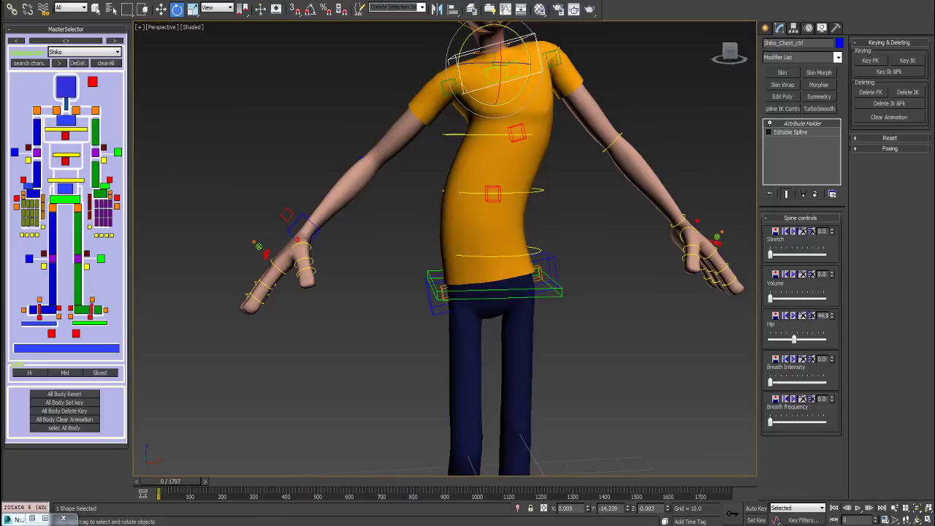
{"action": "key", "text": "ctrl+z"}
- Nudge the chest control slightly with Move, then tilt the hip again and bring up its reset menu
{"action": "right_click", "coordinate": [503, 142]}
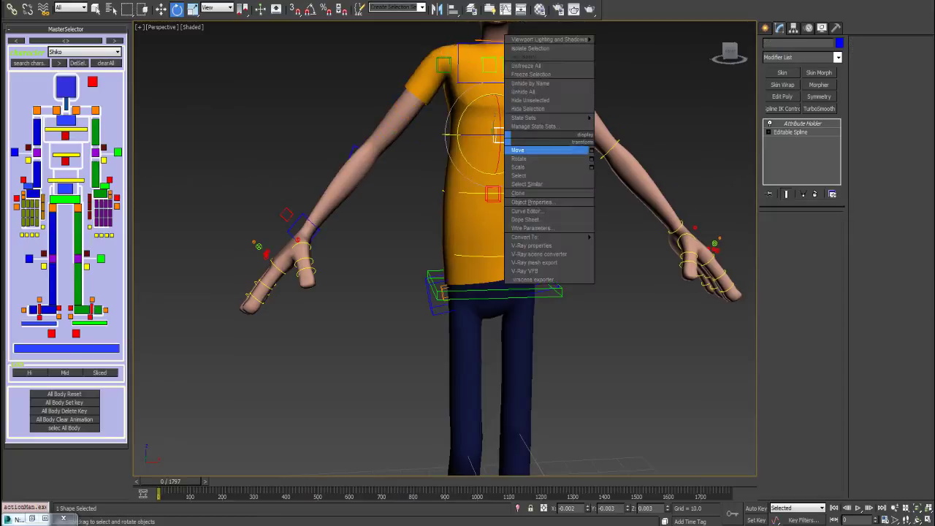
{"action": "left_click", "coordinate": [532, 150]}
{"action": "mouse_move", "coordinate": [501, 136]}
{"action": "left_mouse_down"}
{"action": "mouse_move", "coordinate": [494, 138]}
{"action": "mouse_move", "coordinate": [500, 134]}
{"action": "left_mouse_up"}
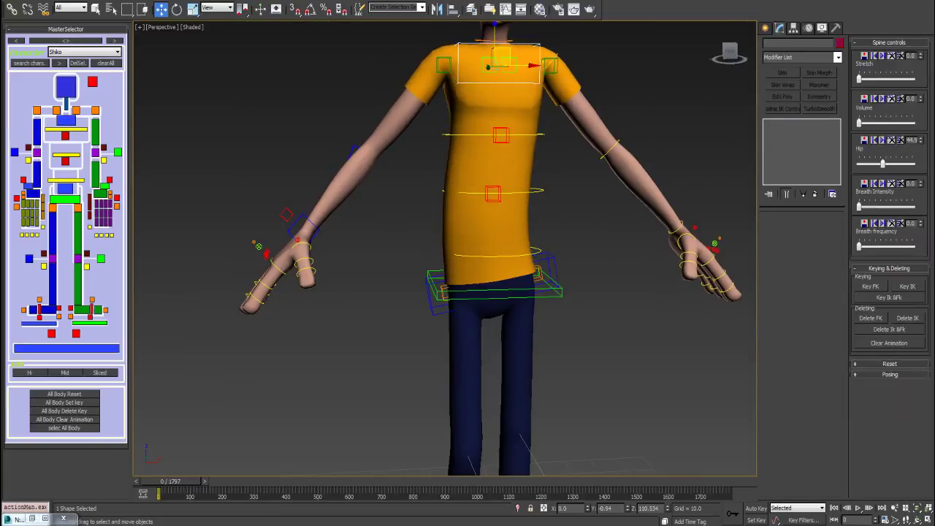
{"action": "left_click", "coordinate": [544, 263]}
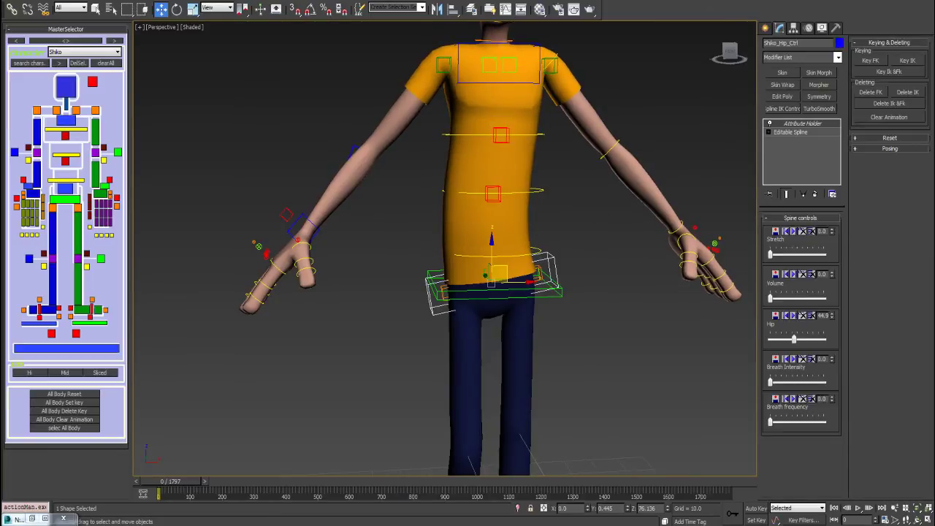
{"action": "left_click_drag", "start_coordinate": [491, 274], "coordinate": [504, 271]}
{"action": "right_click", "coordinate": [467, 264]}
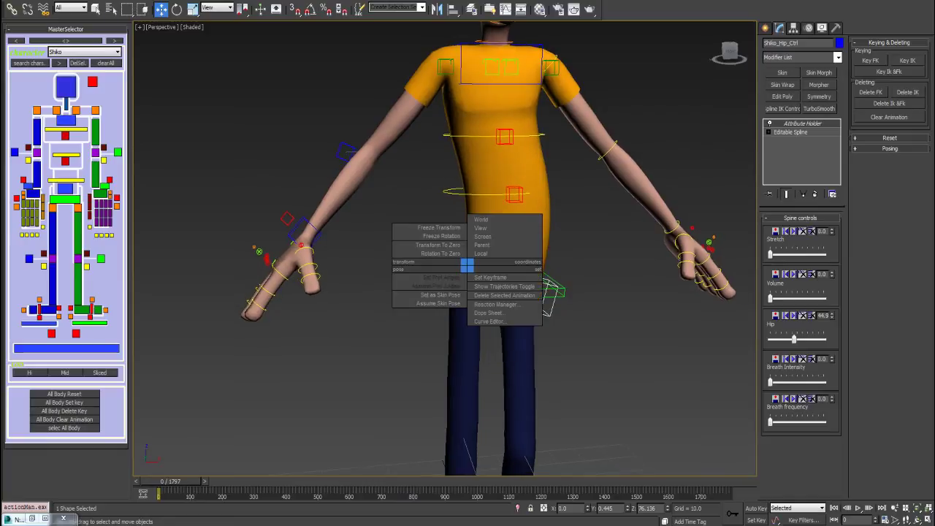
- Return the hip to skin pose, set spine Volume to 100, and raise the hip to squash the torso
{"action": "left_click", "coordinate": [438, 303]}
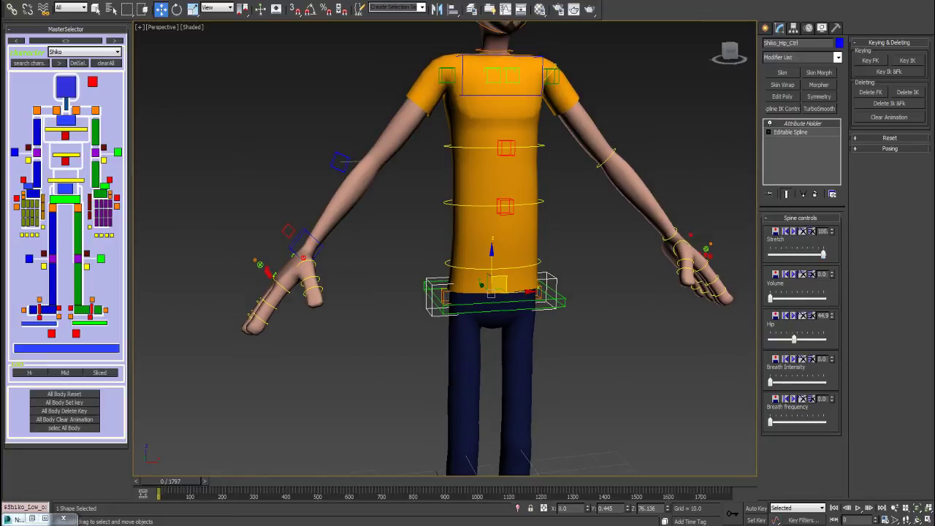
{"action": "mouse_move", "coordinate": [491, 285]}
{"action": "left_mouse_down"}
{"action": "mouse_move", "coordinate": [491, 336]}
{"action": "mouse_move", "coordinate": [482, 237]}
{"action": "mouse_move", "coordinate": [486, 300]}
{"action": "mouse_move", "coordinate": [491, 285]}
{"action": "left_mouse_up"}
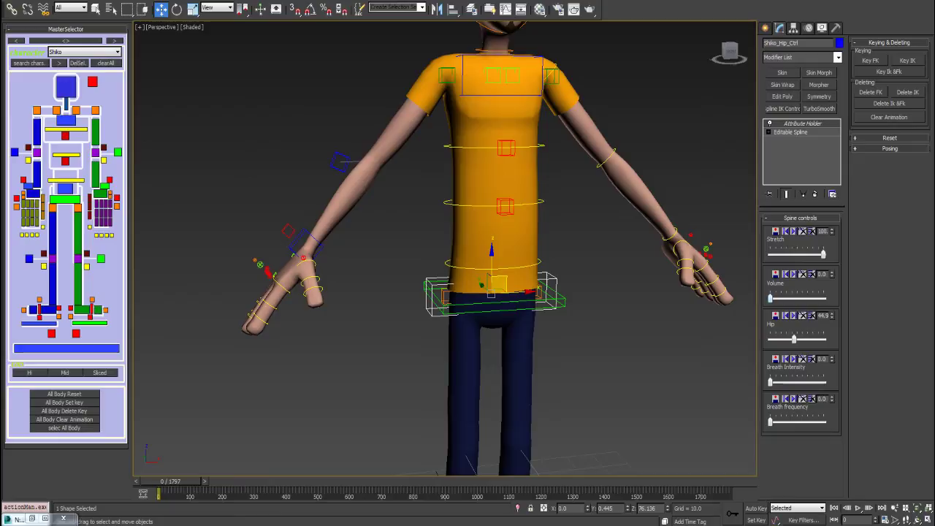
{"action": "left_click_drag", "start_coordinate": [770, 298], "coordinate": [798, 298]}
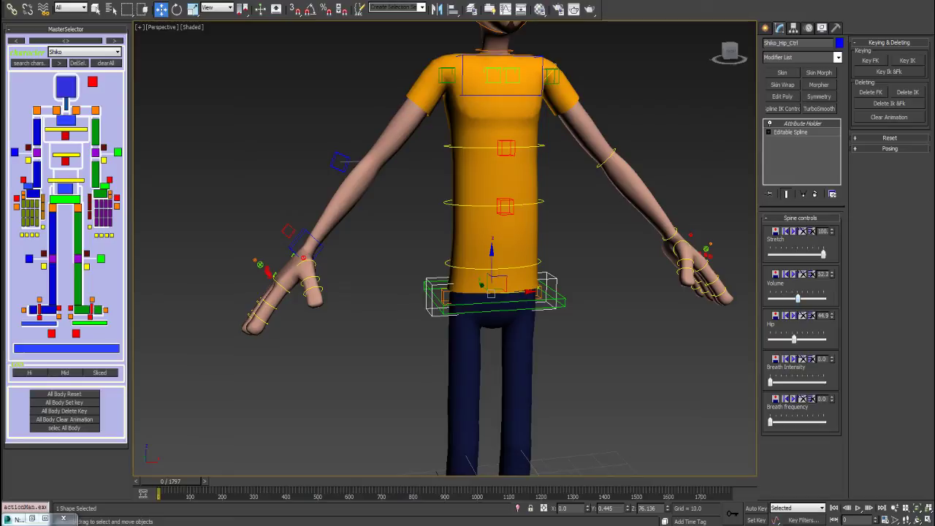
{"action": "mouse_move", "coordinate": [492, 292]}
{"action": "left_mouse_down"}
{"action": "mouse_move", "coordinate": [492, 337]}
{"action": "mouse_move", "coordinate": [492, 248]}
{"action": "mouse_move", "coordinate": [491, 286]}
{"action": "left_mouse_up"}
{"action": "left_click_drag", "start_coordinate": [798, 298], "coordinate": [823, 298]}
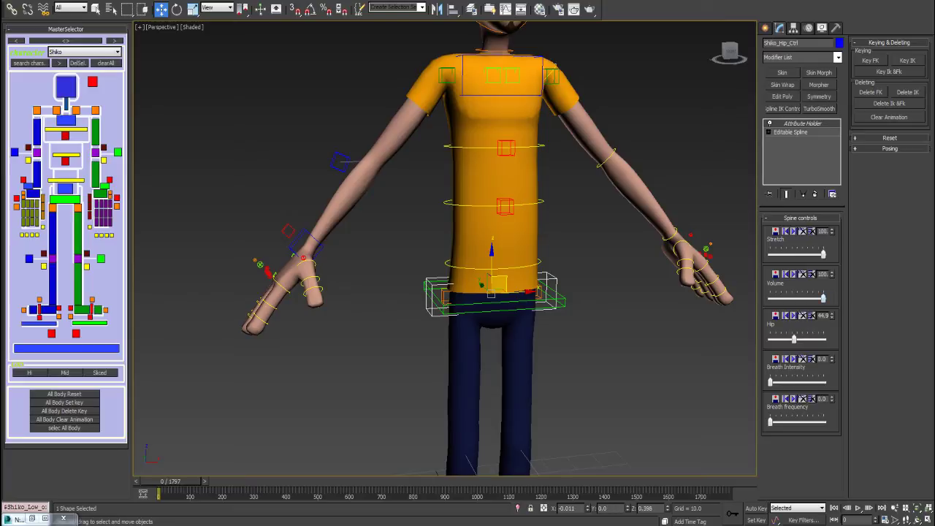
{"action": "mouse_move", "coordinate": [492, 282]}
{"action": "left_mouse_down"}
{"action": "mouse_move", "coordinate": [492, 241]}
{"action": "mouse_move", "coordinate": [490, 307]}
{"action": "left_mouse_up"}
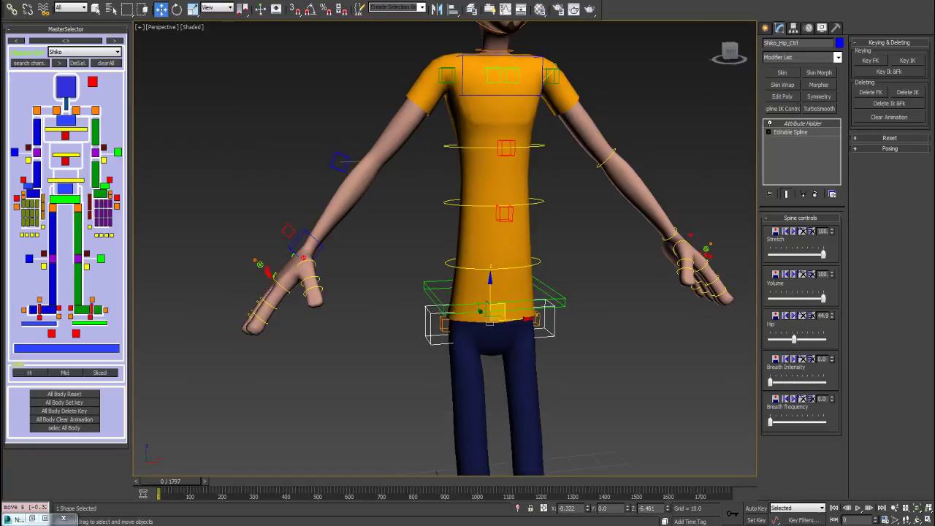
{"action": "mouse_move", "coordinate": [489, 307]}
{"action": "left_mouse_down"}
{"action": "mouse_move", "coordinate": [489, 235]}
{"action": "mouse_move", "coordinate": [492, 285]}
{"action": "left_mouse_up"}
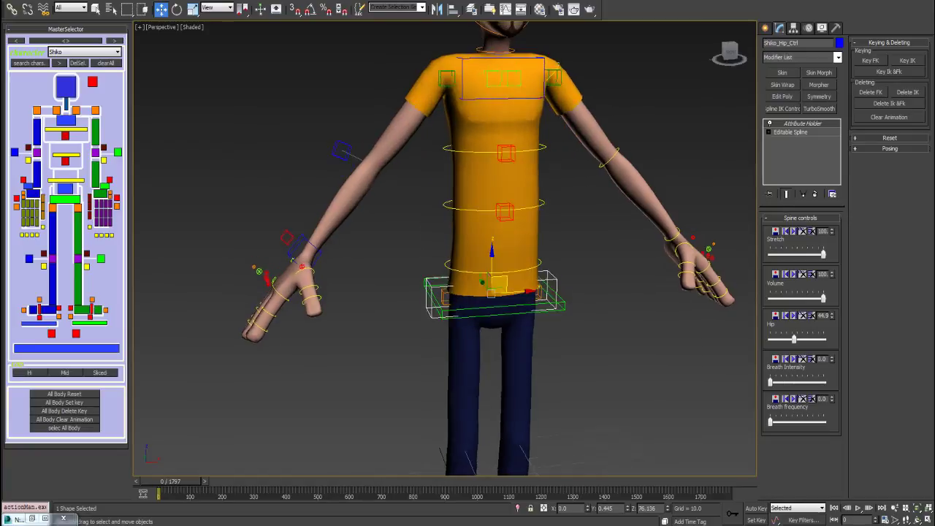
- Try a rotate twist on the chest control, undo it, and select the left upper-arm FK control
{"action": "left_click", "coordinate": [502, 86]}
{"action": "key", "text": "e"}
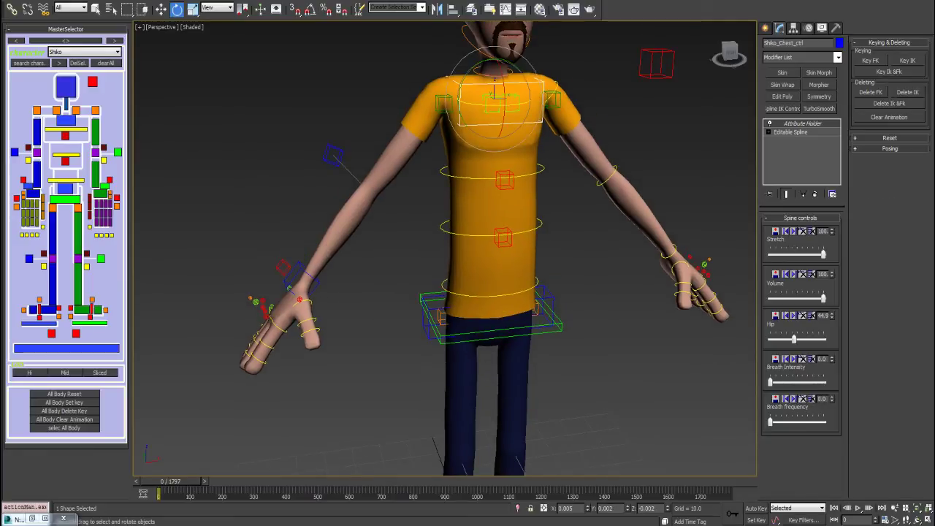
{"action": "left_click_drag", "start_coordinate": [496, 91], "coordinate": [476, 94]}
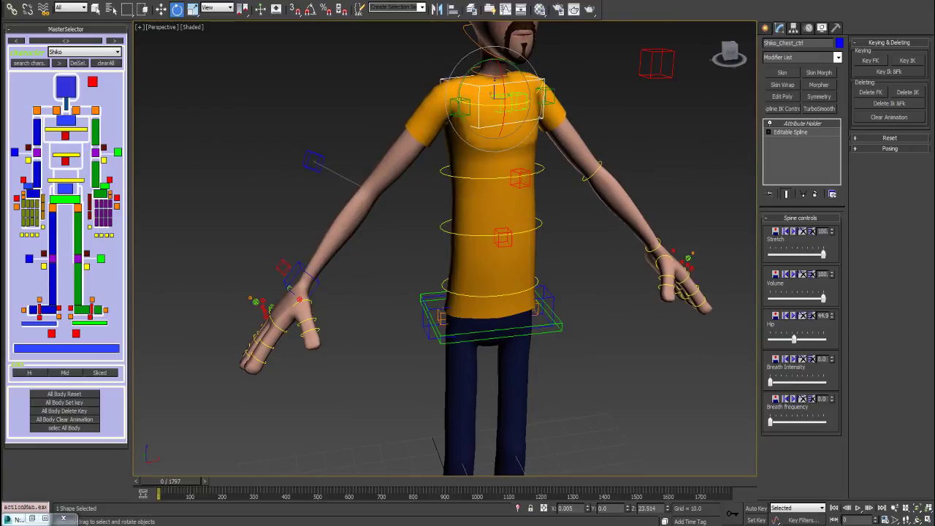
{"action": "key", "text": "ctrl+z"}
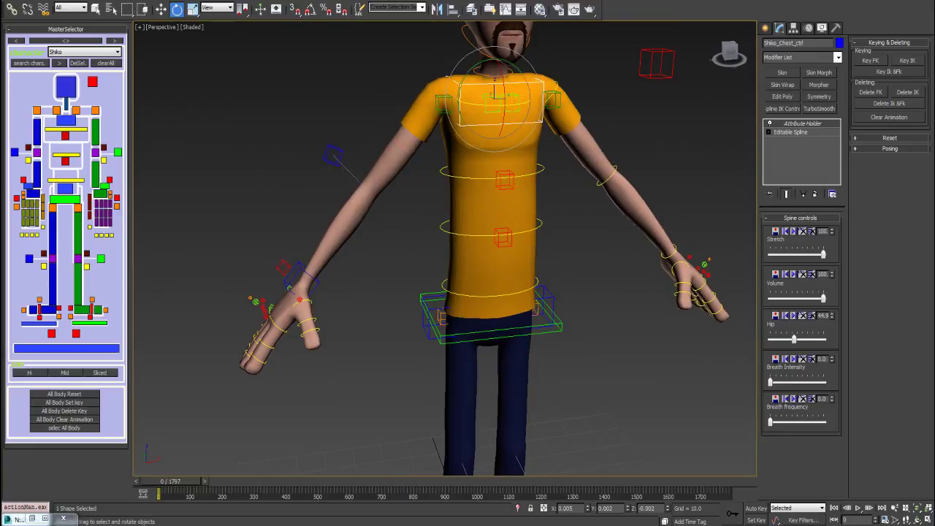
{"action": "left_click", "coordinate": [610, 170]}
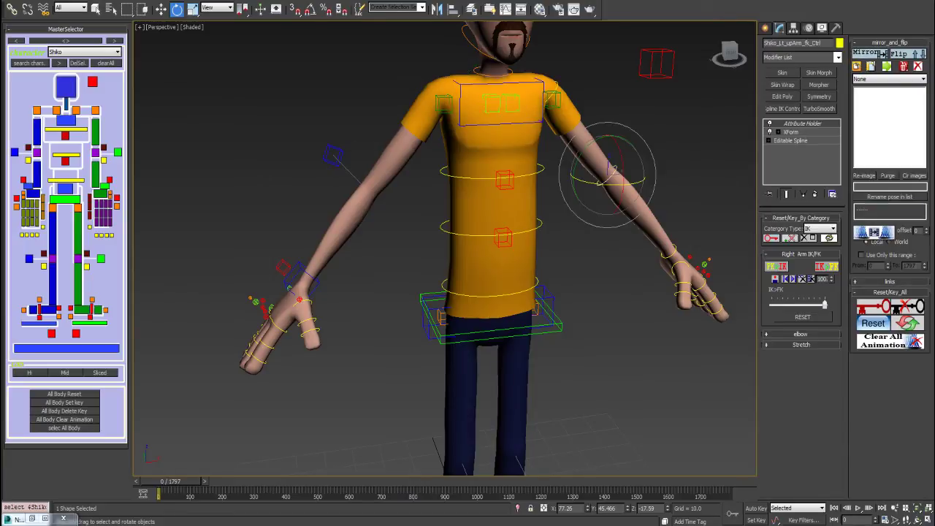
- Set the head and shoulder local/world blends to 0, then twist the chest about 37 degrees
{"action": "left_click", "coordinate": [504, 33]}
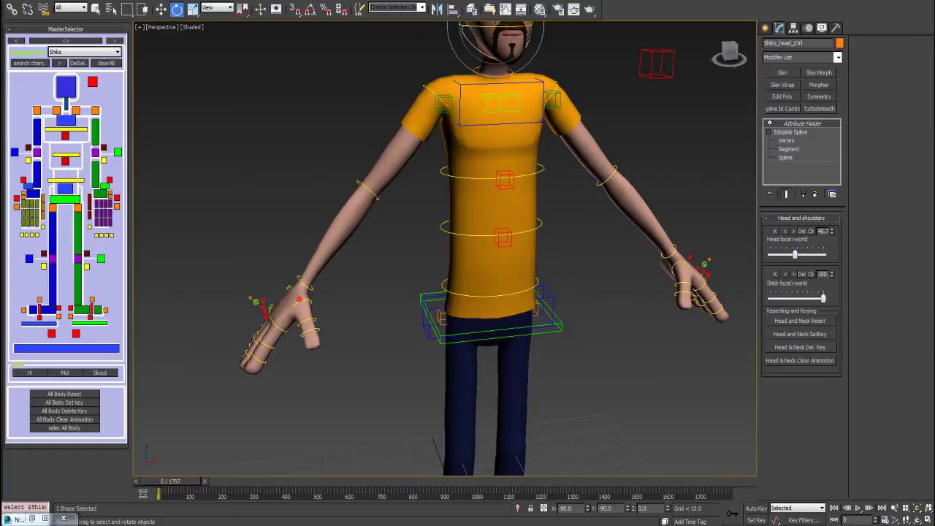
{"action": "left_click_drag", "start_coordinate": [795, 254], "coordinate": [771, 254]}
{"action": "left_click_drag", "start_coordinate": [823, 298], "coordinate": [770, 298]}
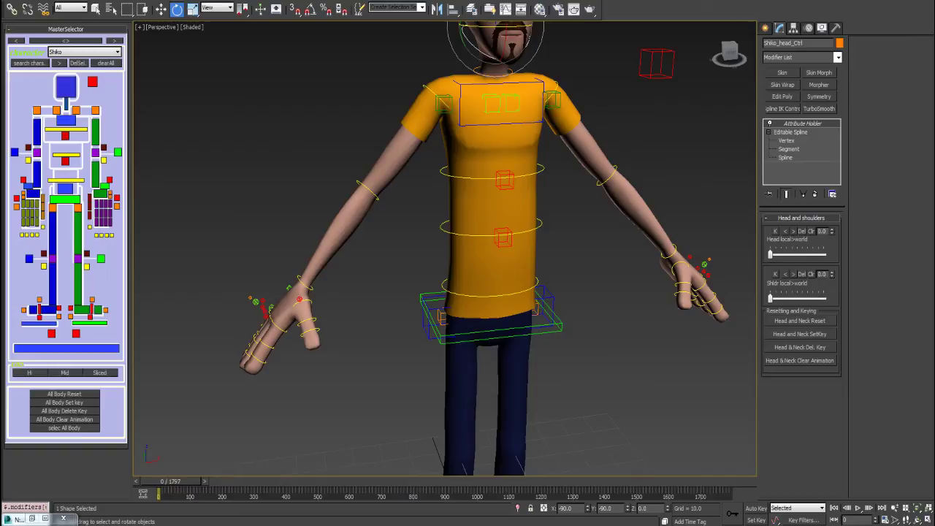
{"action": "left_click", "coordinate": [501, 103]}
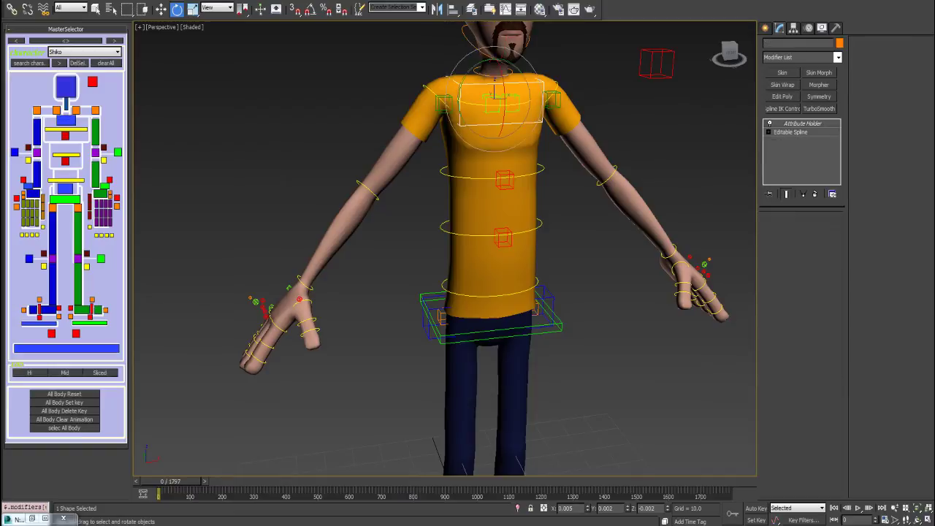
{"action": "mouse_move", "coordinate": [519, 103]}
{"action": "left_mouse_down"}
{"action": "mouse_move", "coordinate": [492, 25]}
{"action": "mouse_move", "coordinate": [471, 19]}
{"action": "mouse_move", "coordinate": [482, 22]}
{"action": "left_mouse_up"}
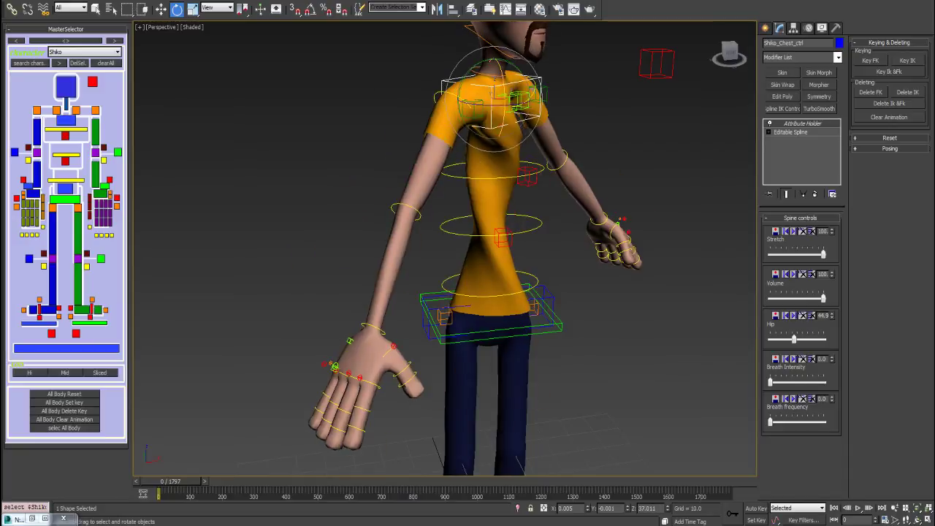
- Apply Assume Skin Pose to the chest control, then run Reset Ik & Fk from the Reset rollout
{"action": "right_click", "coordinate": [502, 102]}
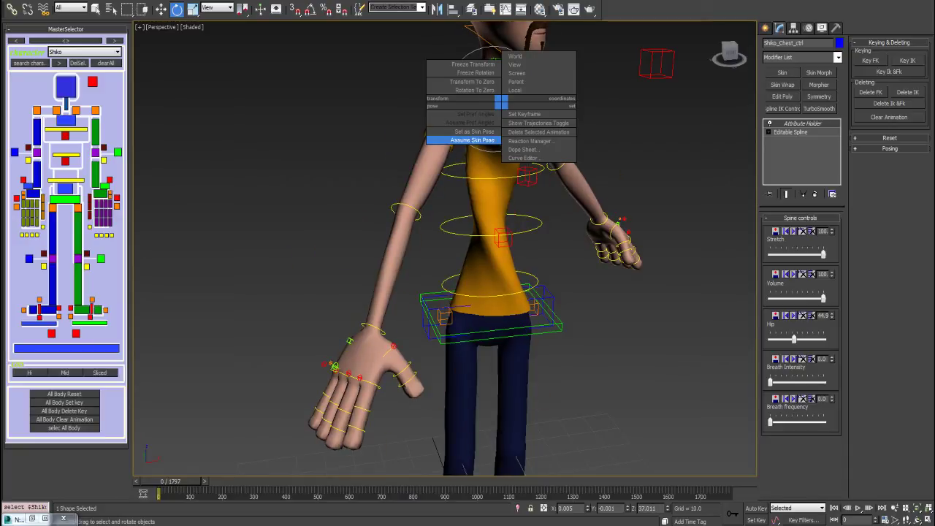
{"action": "left_click", "coordinate": [472, 140]}
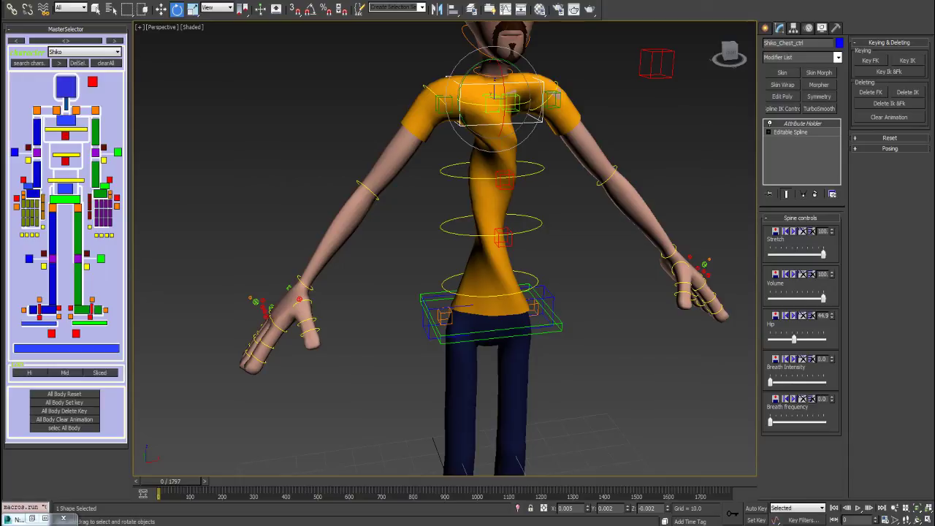
{"action": "left_click", "coordinate": [889, 138]}
{"action": "left_click", "coordinate": [890, 164]}
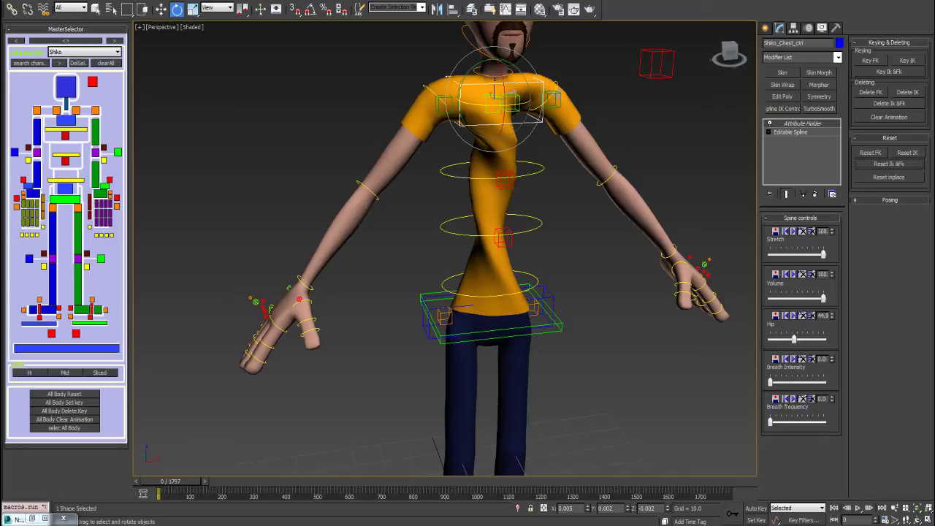
- Reset the chest control's IK and in-place pose, then test another chest twist
{"action": "left_click", "coordinate": [907, 153]}
{"action": "left_click", "coordinate": [889, 176]}
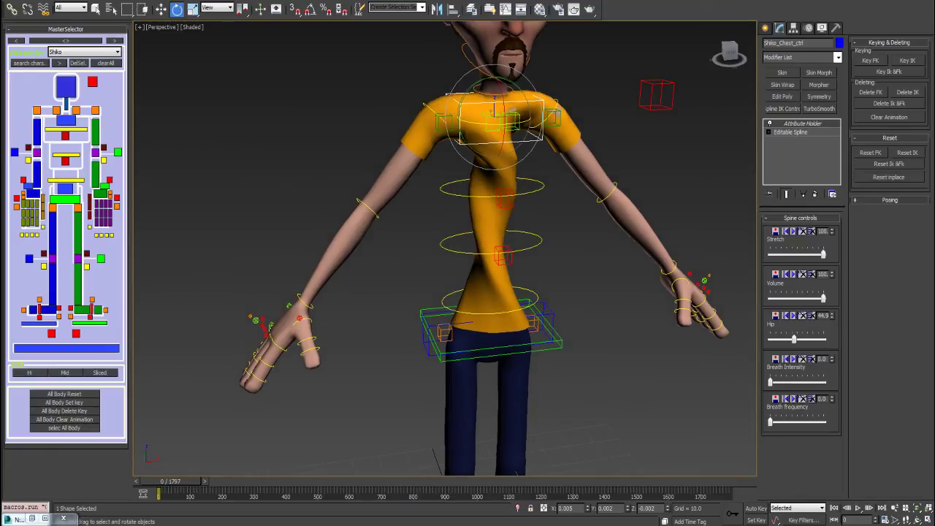
{"action": "left_click_drag", "start_coordinate": [494, 147], "coordinate": [541, 146]}
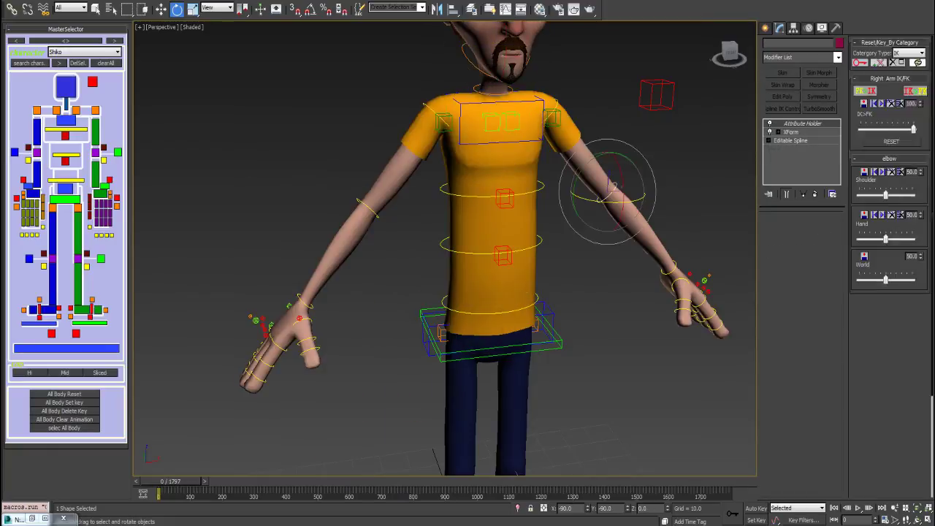
{"action": "left_click", "coordinate": [501, 118]}
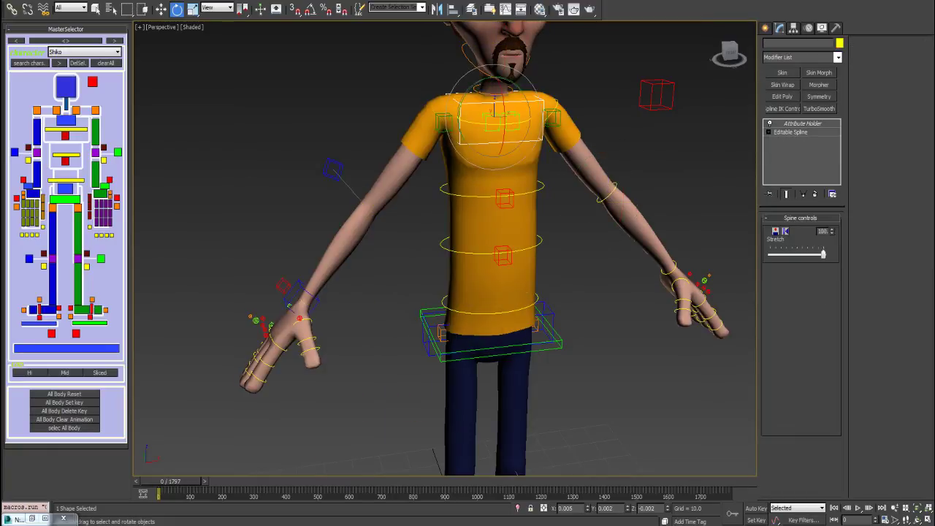
{"action": "middle_click_drag", "start_coordinate": [446, 292], "coordinate": [445, 230], "text": "alt"}
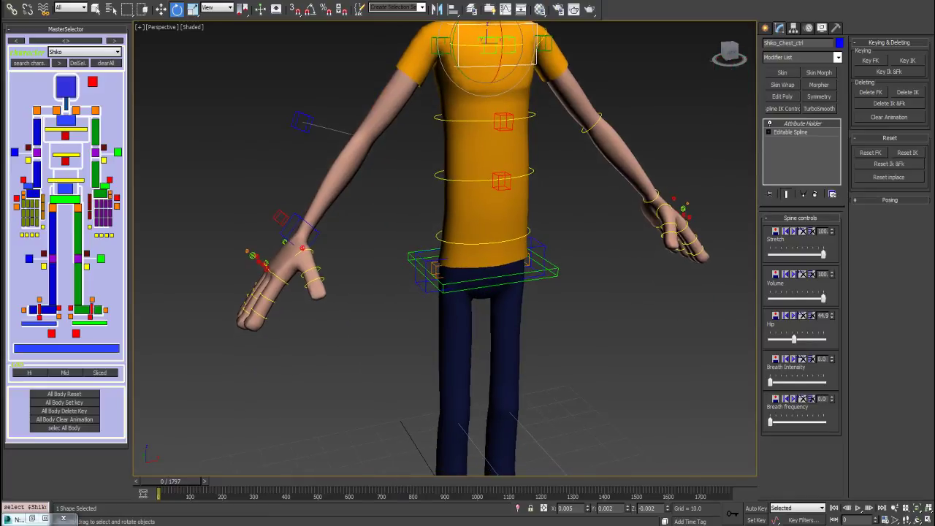
- With the Move tool, drag the waist control to bend the torso toward the lower right
{"action": "key", "text": "ctrl+d"}
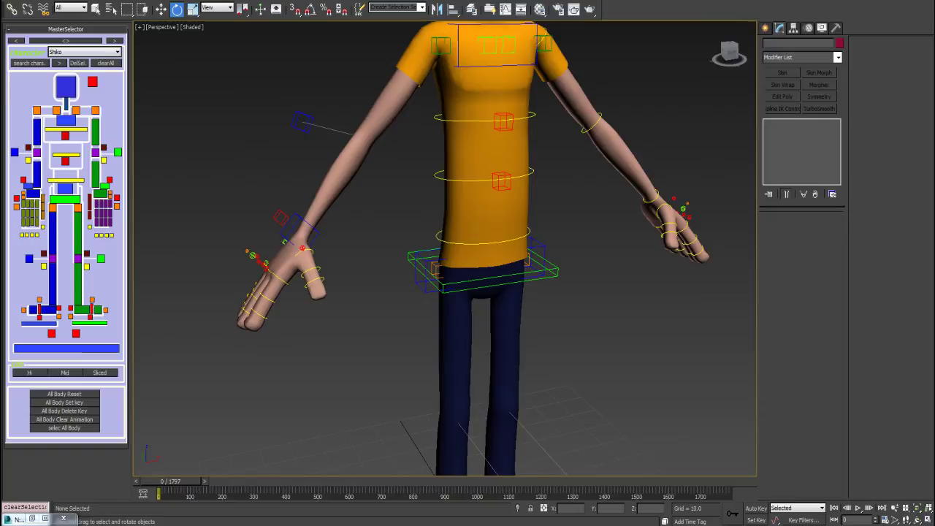
{"action": "right_click", "coordinate": [552, 278]}
{"action": "left_click", "coordinate": [566, 285]}
{"action": "middle_click_drag", "start_coordinate": [446, 248], "coordinate": [409, 248], "text": "alt"}
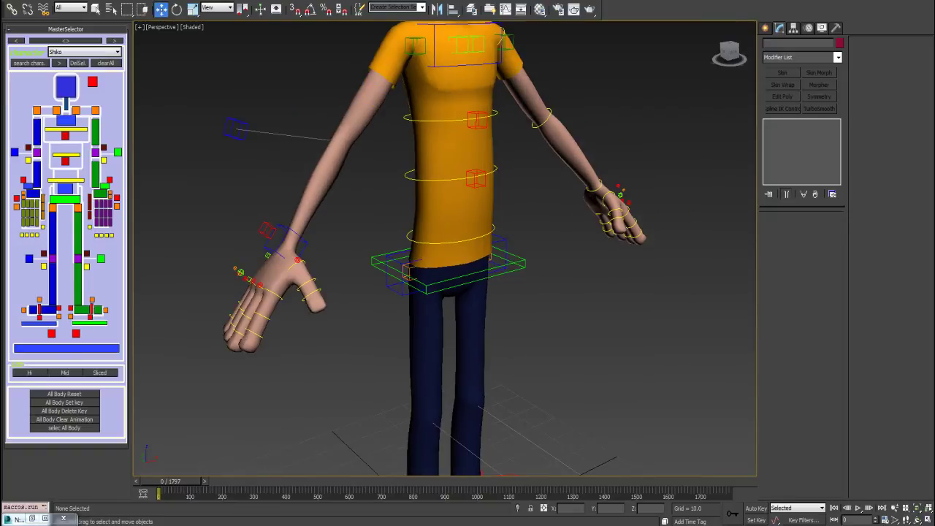
{"action": "left_click", "coordinate": [468, 284]}
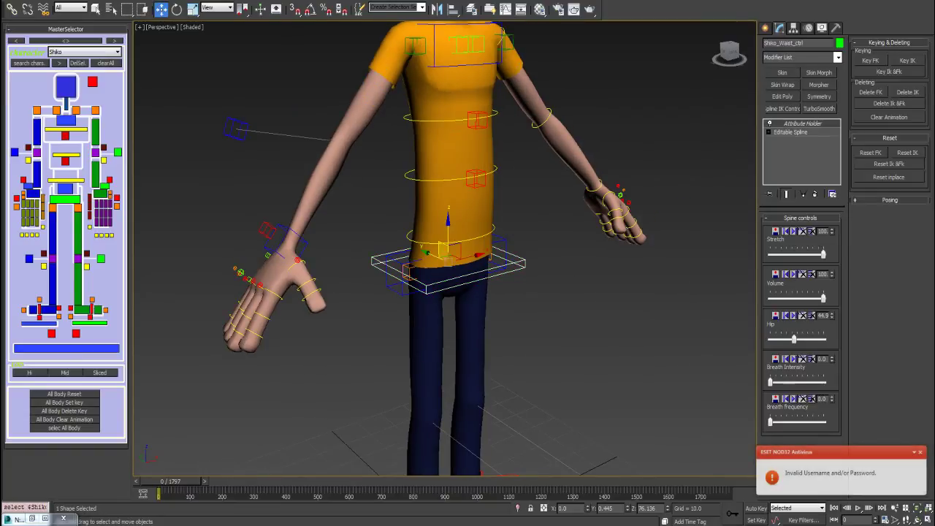
{"action": "left_click_drag", "start_coordinate": [442, 250], "coordinate": [593, 322]}
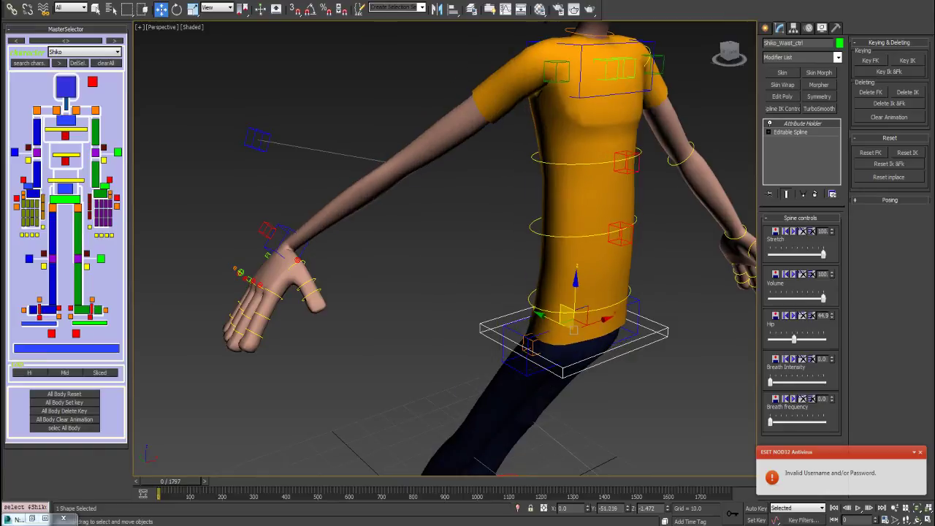
- Shift the hip and chest offset controls up and left so the torso leans
{"action": "left_click", "coordinate": [597, 337]}
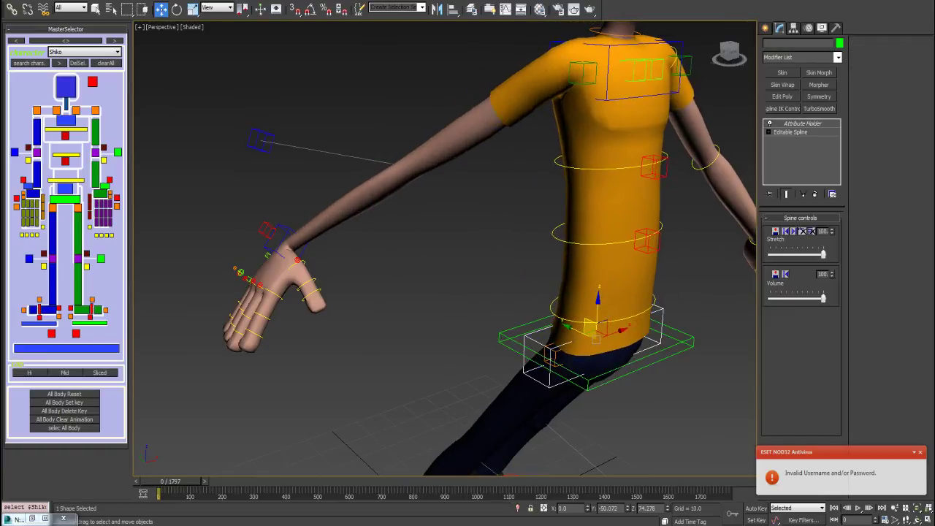
{"action": "left_click_drag", "start_coordinate": [597, 338], "coordinate": [540, 289]}
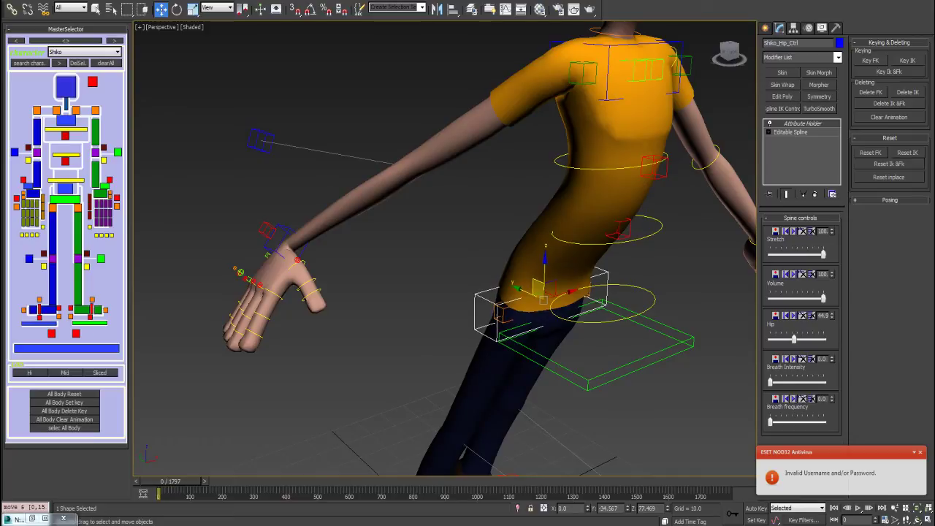
{"action": "left_click", "coordinate": [654, 164]}
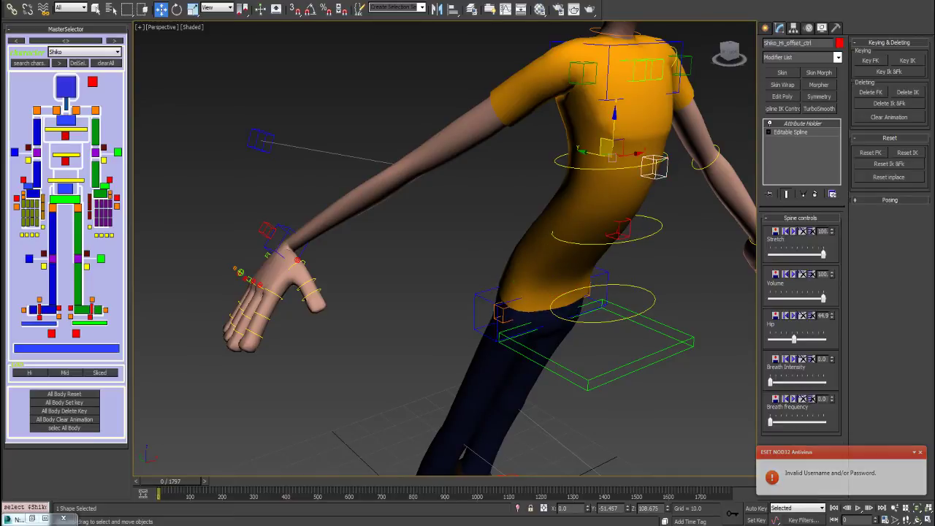
{"action": "left_click_drag", "start_coordinate": [610, 150], "coordinate": [595, 144]}
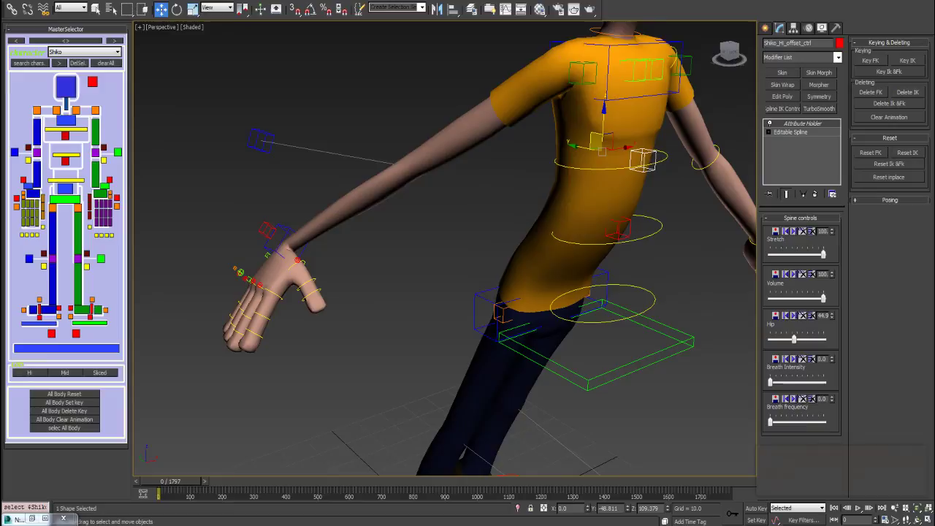
- Reset the waist control in place and reset IK & FK so the character stands upright
{"action": "left_click", "coordinate": [545, 362]}
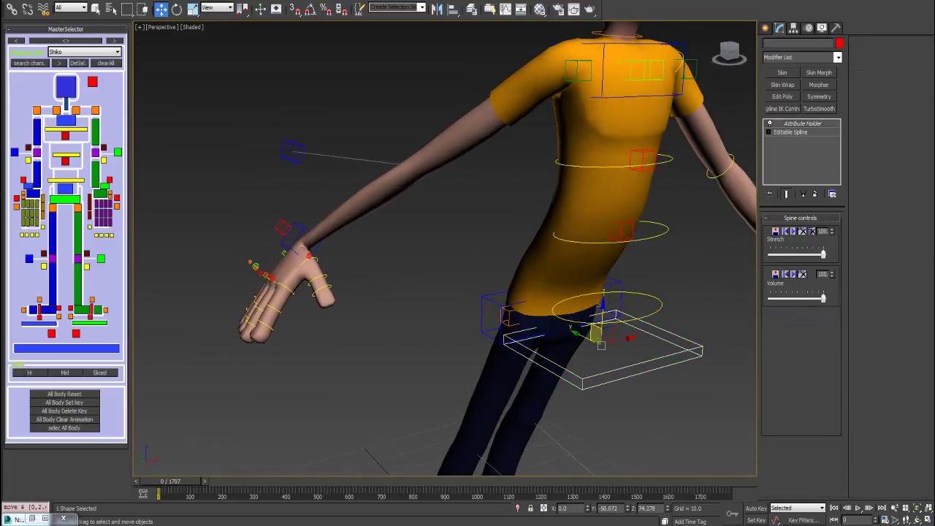
{"action": "left_click", "coordinate": [890, 177]}
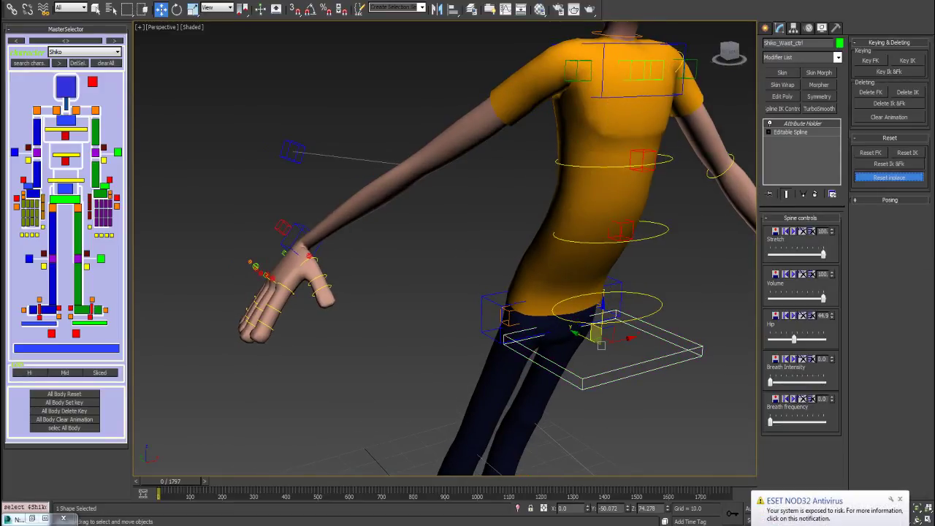
{"action": "middle_click_drag", "start_coordinate": [446, 255], "coordinate": [248, 263], "text": "alt"}
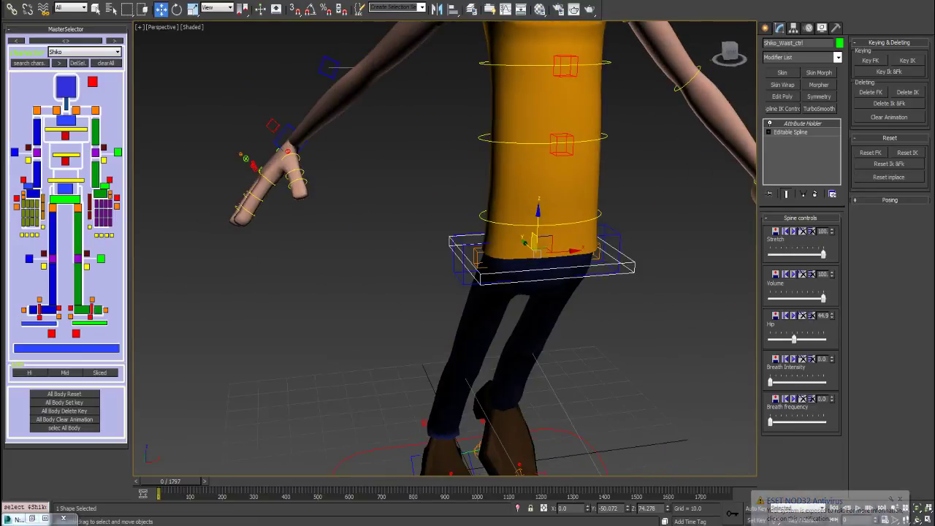
{"action": "left_click", "coordinate": [890, 164]}
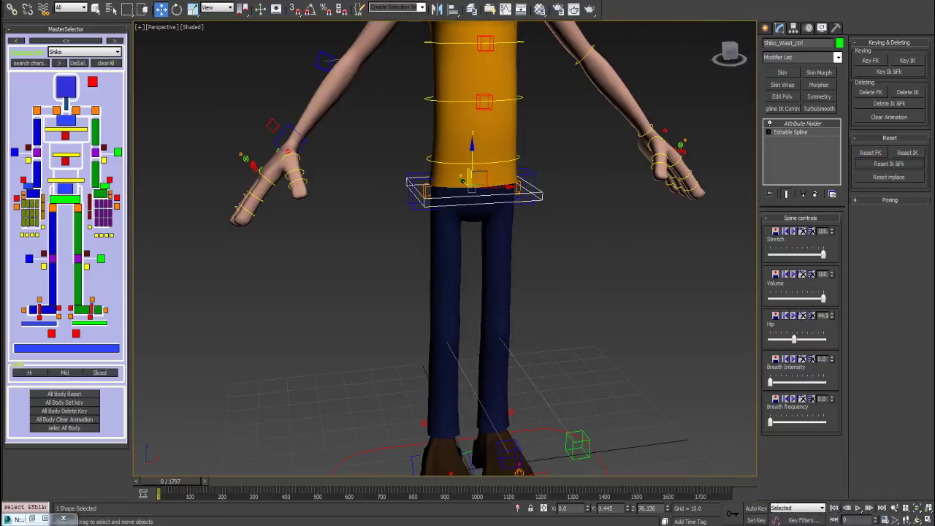
- Frame the torso and raise the Breath Intensity and Breath frequency sliders
{"action": "mouse_move", "coordinate": [438, 256]}
{"action": "middle_mouse_down", "text": "alt"}
{"action": "mouse_move", "coordinate": [380, 241]}
{"action": "mouse_move", "coordinate": [461, 252]}
{"action": "mouse_move", "coordinate": [497, 242]}
{"action": "middle_mouse_up", "text": "alt"}
{"action": "mouse_move", "coordinate": [504, 332]}
{"action": "middle_mouse_down", "text": "alt"}
{"action": "mouse_move", "coordinate": [507, 301]}
{"action": "mouse_move", "coordinate": [517, 387]}
{"action": "middle_mouse_up", "text": "alt"}
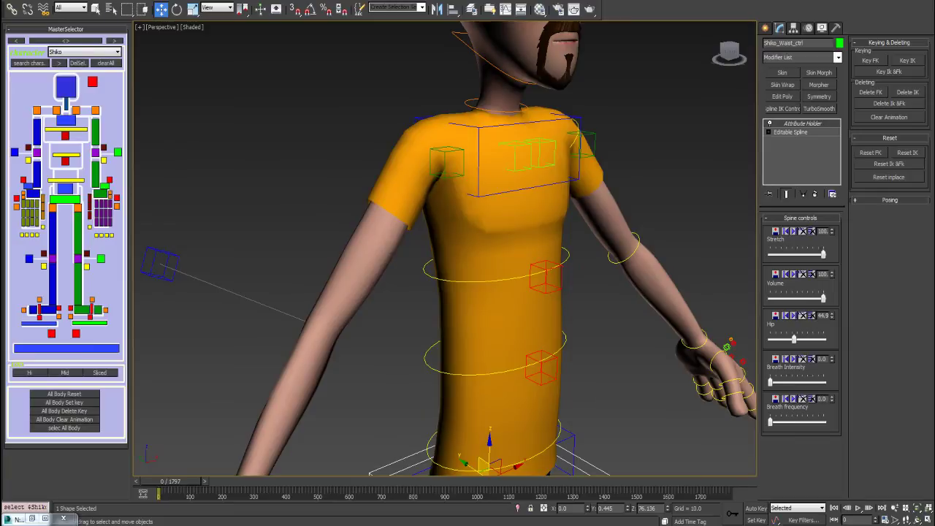
{"action": "left_click_drag", "start_coordinate": [770, 382], "coordinate": [795, 381]}
{"action": "left_click_drag", "start_coordinate": [797, 382], "coordinate": [801, 382]}
{"action": "left_click_drag", "start_coordinate": [770, 421], "coordinate": [803, 422]}
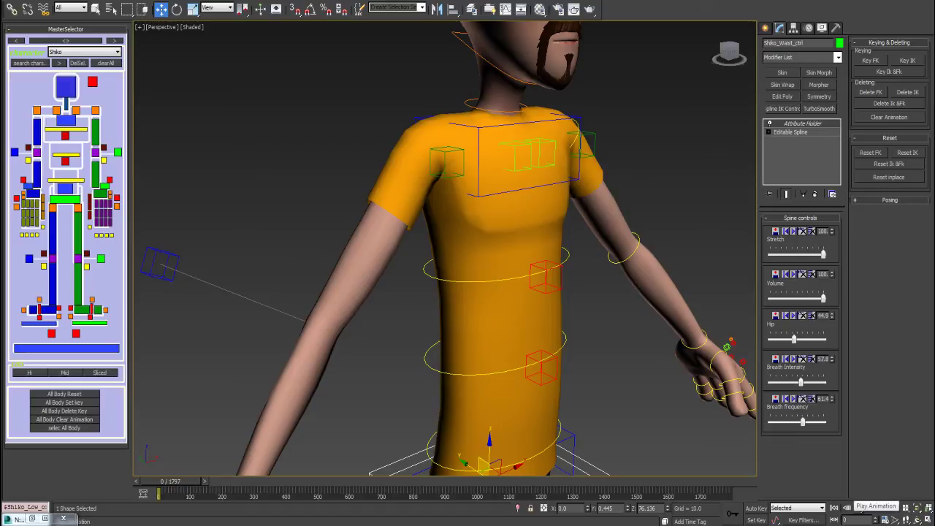
- Play the animation to preview the breathing, lower frequency slightly, then stop playback
{"action": "left_click", "coordinate": [858, 508]}
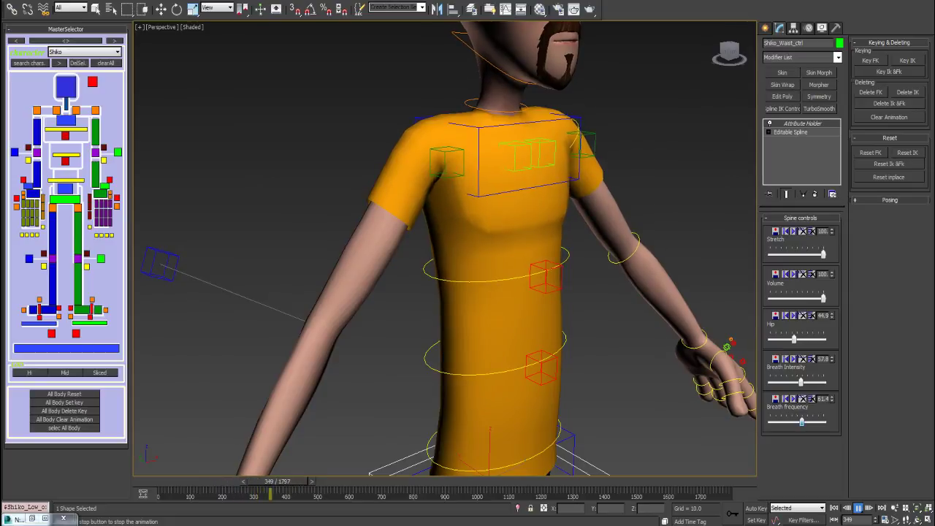
{"action": "left_click_drag", "start_coordinate": [802, 422], "coordinate": [796, 423]}
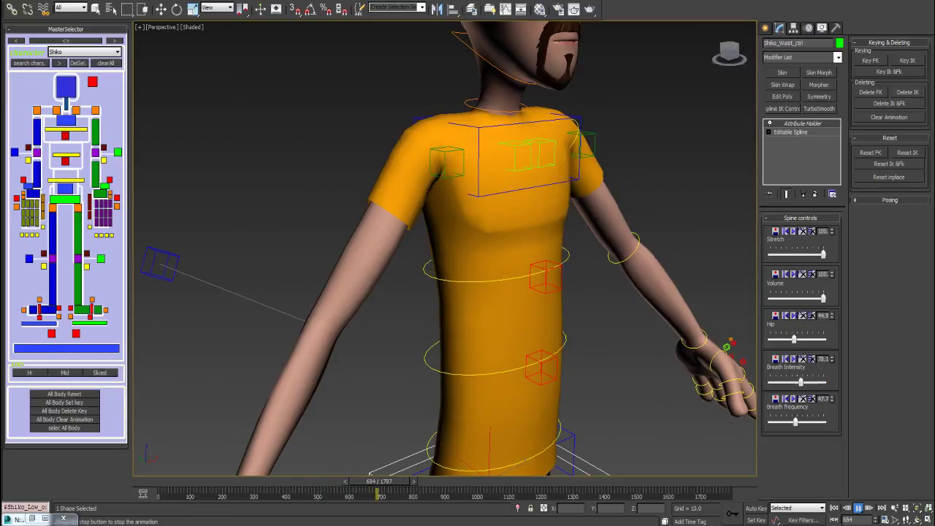
{"action": "key", "text": "/"}
{"action": "key", "text": "w"}
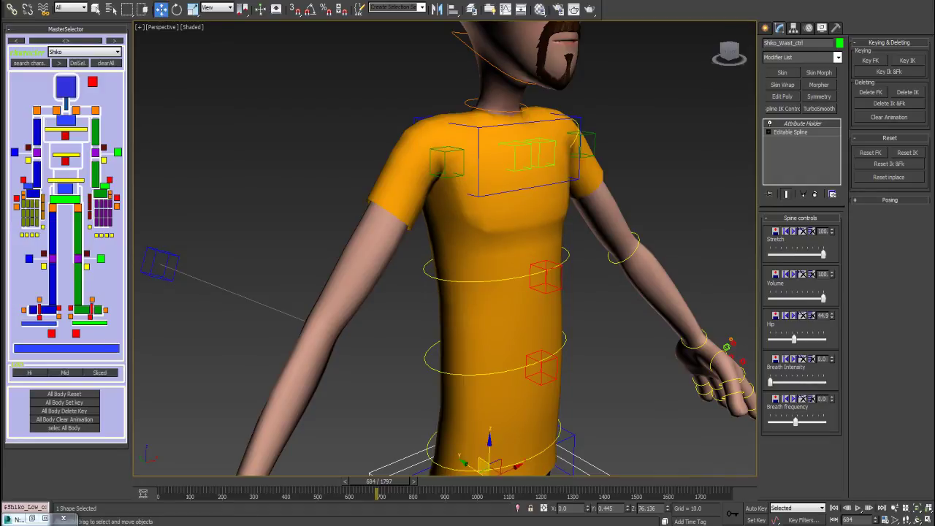
- Zoom out to the full body, select the master control at the feet, and rewind to frame 0
{"action": "middle_click_drag", "start_coordinate": [439, 292], "coordinate": [380, 293], "text": "alt"}
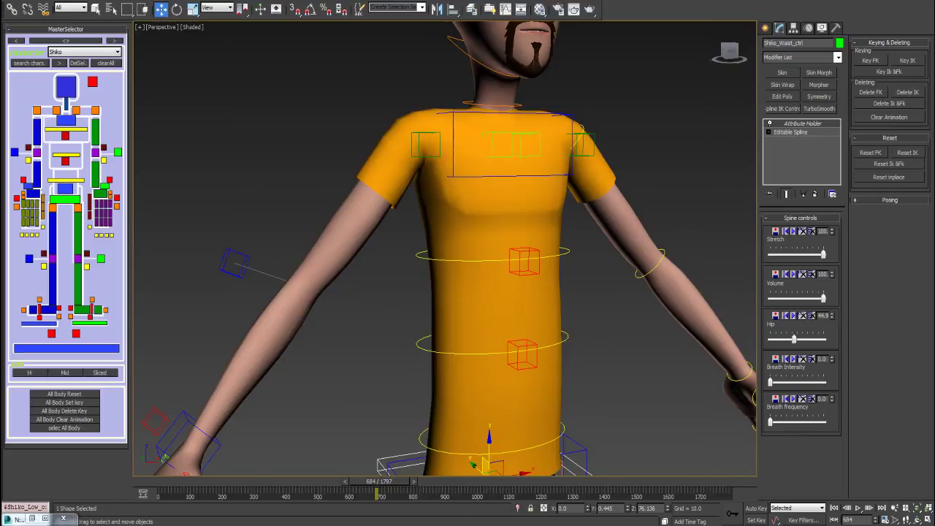
{"action": "scroll", "coordinate": [444, 248], "scroll_direction": "down", "scroll_amount": 2}
{"action": "middle_click_drag", "start_coordinate": [444, 292], "coordinate": [444, 219]}
{"action": "middle_click_drag", "start_coordinate": [445, 292], "coordinate": [445, 204]}
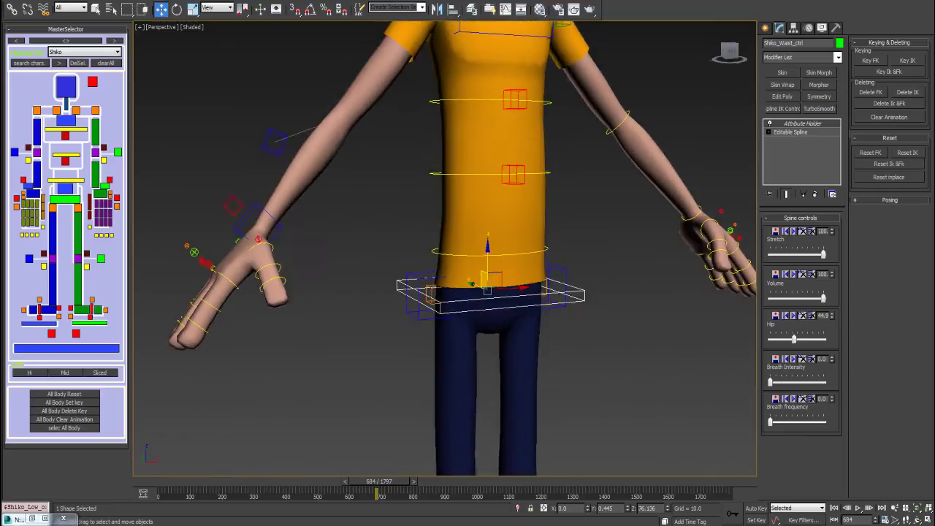
{"action": "scroll", "coordinate": [445, 248], "scroll_direction": "down", "scroll_amount": 2}
{"action": "scroll", "coordinate": [444, 248], "scroll_direction": "down", "scroll_amount": 3}
{"action": "scroll", "coordinate": [444, 249], "scroll_direction": "down", "scroll_amount": 2}
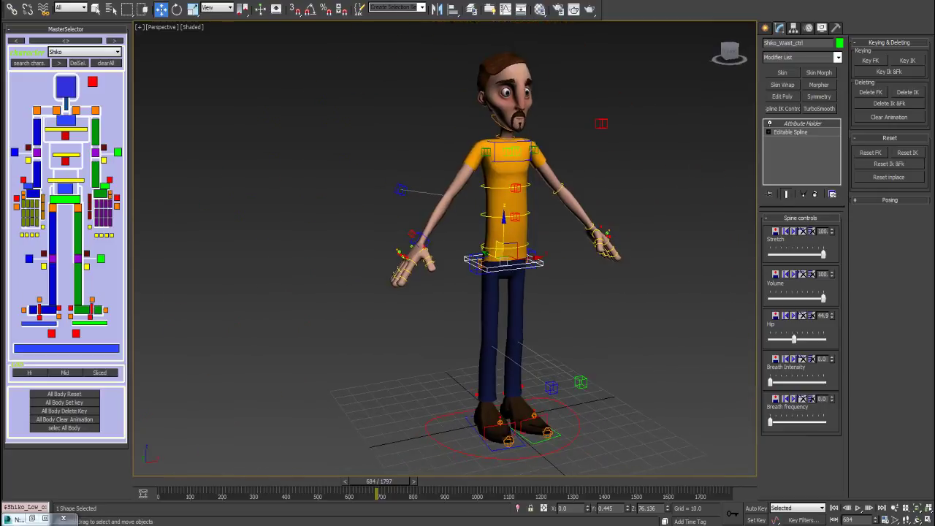
{"action": "left_click", "coordinate": [66, 349]}
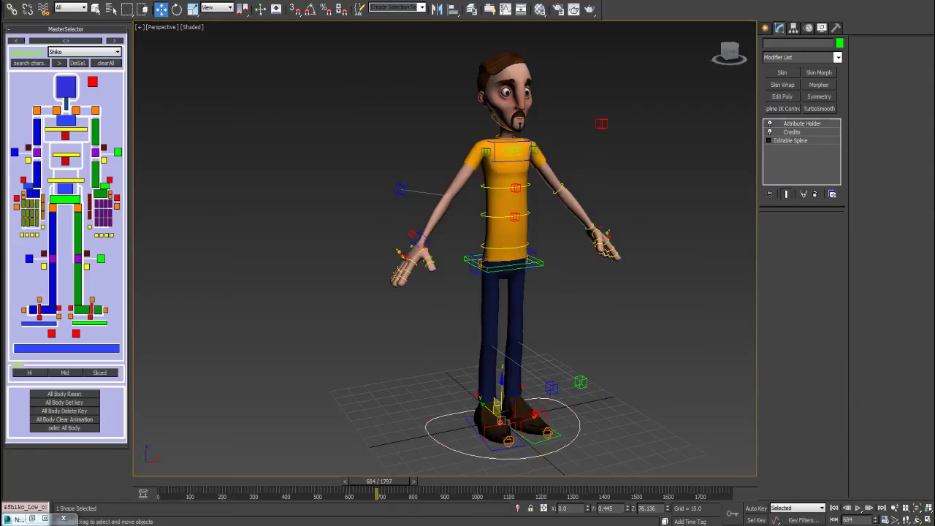
{"action": "middle_click_drag", "start_coordinate": [438, 292], "coordinate": [450, 293], "text": "alt"}
{"action": "left_click", "coordinate": [834, 508]}
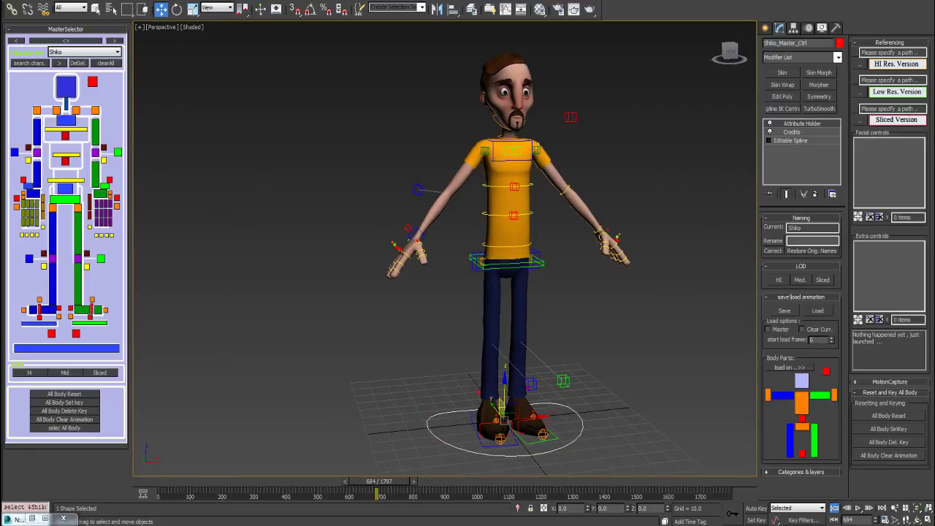
{"action": "scroll", "coordinate": [444, 248], "scroll_direction": "up", "scroll_amount": 3}
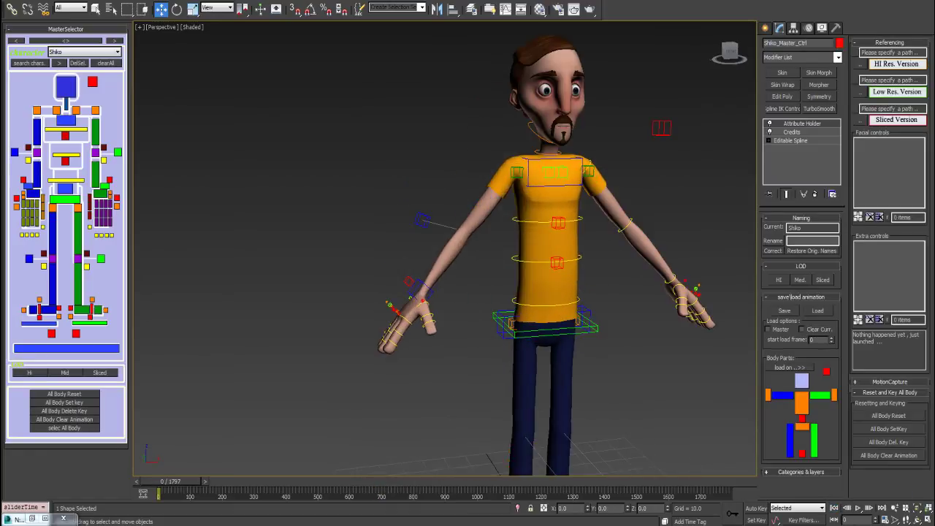
{"action": "mouse_move", "coordinate": [444, 249]}
{"action": "middle_mouse_down", "text": "alt"}
{"action": "mouse_move", "coordinate": [657, 238]}
{"action": "mouse_move", "coordinate": [592, 260]}
{"action": "mouse_move", "coordinate": [669, 252]}
{"action": "middle_mouse_up", "text": "alt"}
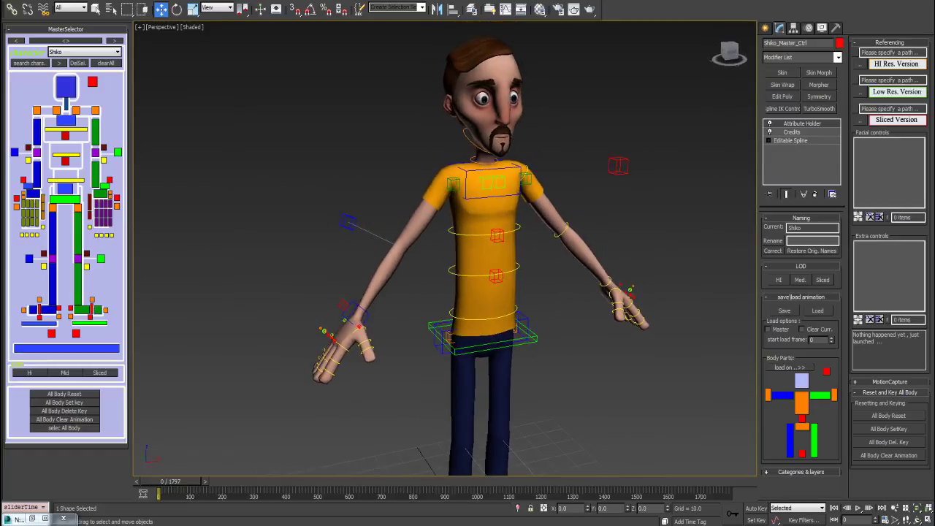
{"action": "left_click", "coordinate": [618, 165]}
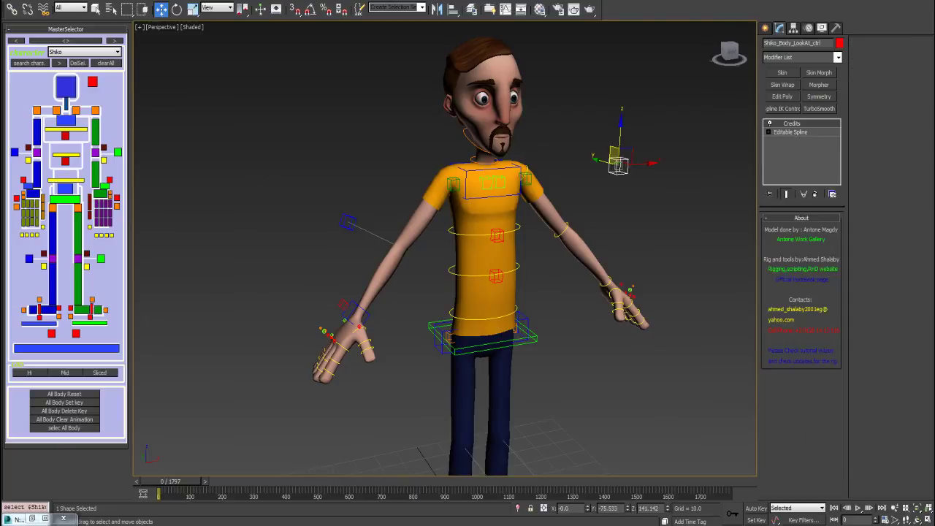
{"action": "key", "text": "ctrl+d"}
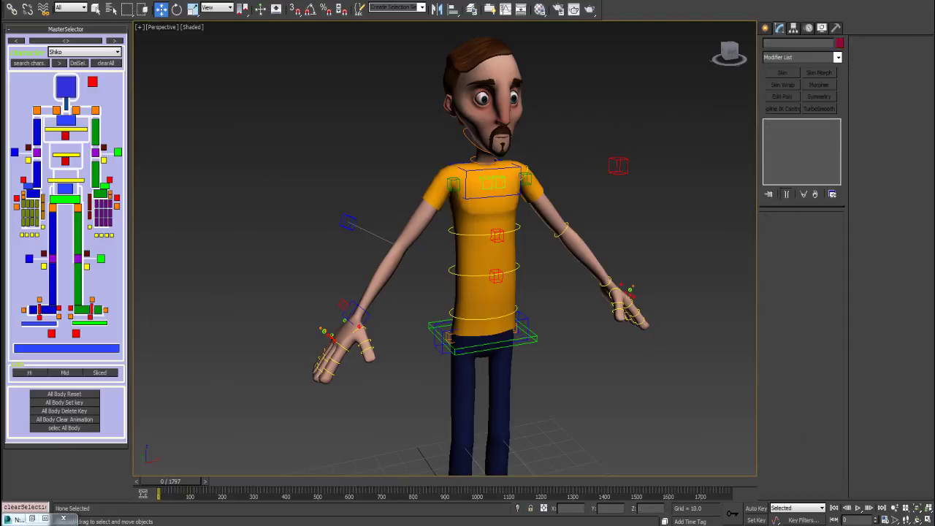
{"action": "left_click", "coordinate": [467, 135]}
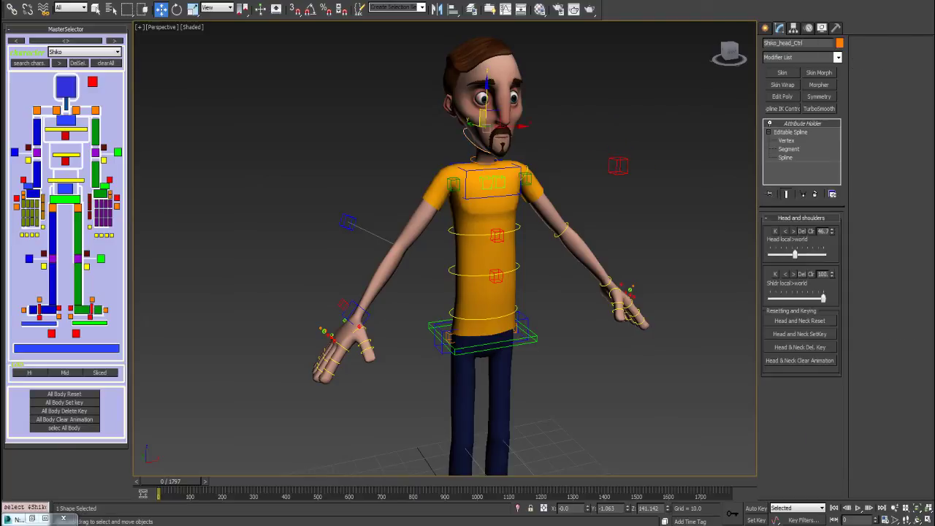
{"action": "left_click", "coordinate": [479, 150]}
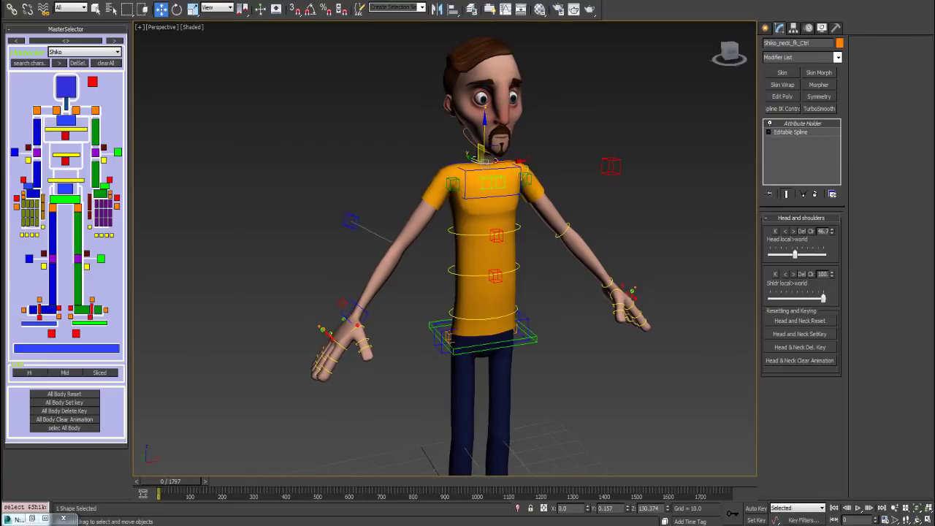
{"action": "mouse_move", "coordinate": [467, 292]}
{"action": "middle_mouse_down", "text": "alt"}
{"action": "mouse_move", "coordinate": [482, 292]}
{"action": "mouse_move", "coordinate": [444, 255]}
{"action": "mouse_move", "coordinate": [444, 117]}
{"action": "middle_mouse_up", "text": "alt"}
{"action": "mouse_move", "coordinate": [468, 292]}
{"action": "middle_mouse_down", "text": "alt"}
{"action": "mouse_move", "coordinate": [562, 292]}
{"action": "mouse_move", "coordinate": [413, 292]}
{"action": "mouse_move", "coordinate": [413, 263]}
{"action": "middle_mouse_up", "text": "alt"}
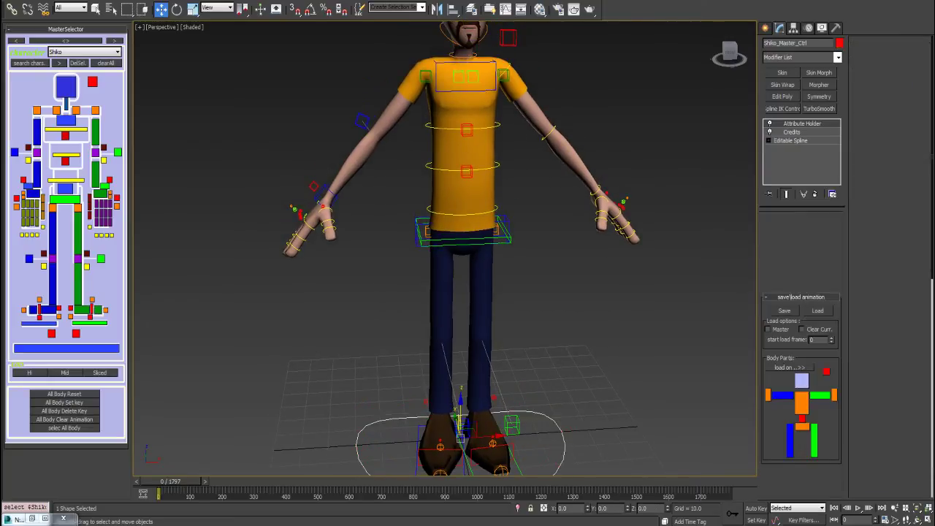
- Orbit, pan and zoom the viewport to view the whole character nearly straight on
{"action": "middle_click_drag", "start_coordinate": [445, 248], "coordinate": [570, 232], "text": "alt"}
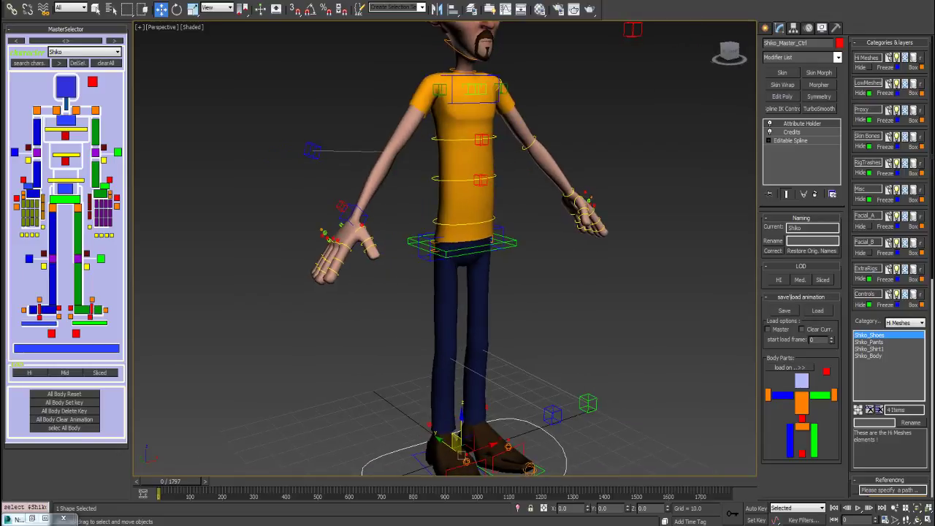
{"action": "middle_click_drag", "start_coordinate": [460, 219], "coordinate": [460, 285]}
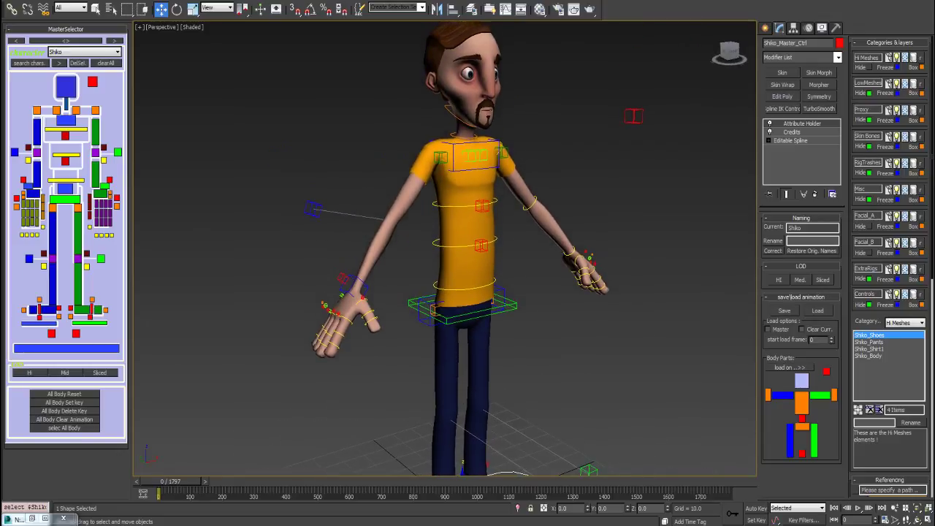
{"action": "middle_click_drag", "start_coordinate": [570, 233], "coordinate": [618, 228], "text": "alt"}
{"action": "scroll", "coordinate": [460, 249], "scroll_direction": "up", "scroll_amount": 2}
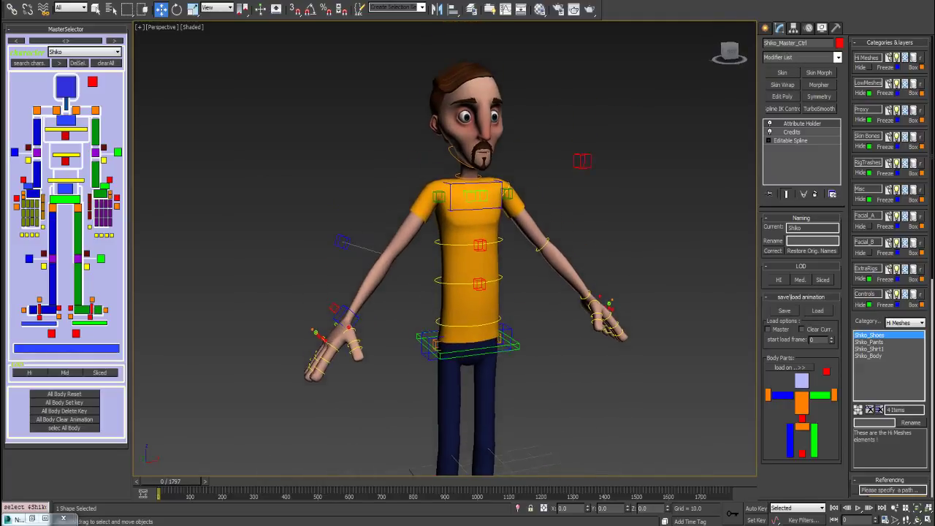
{"action": "scroll", "coordinate": [460, 249], "scroll_direction": "up", "scroll_amount": 2}
{"action": "mouse_move", "coordinate": [617, 228]}
{"action": "middle_mouse_down", "text": "alt"}
{"action": "mouse_move", "coordinate": [701, 230]}
{"action": "mouse_move", "coordinate": [639, 230]}
{"action": "mouse_move", "coordinate": [639, 187]}
{"action": "middle_mouse_up", "text": "alt"}
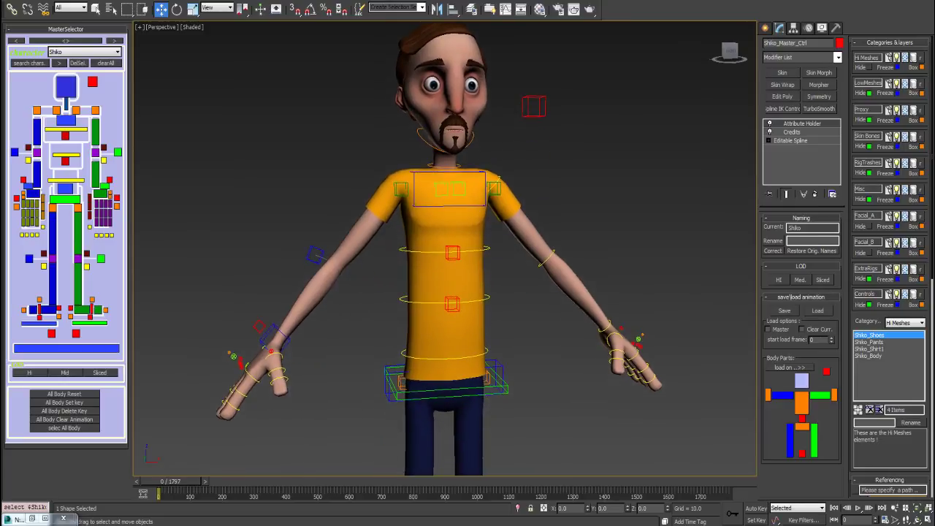